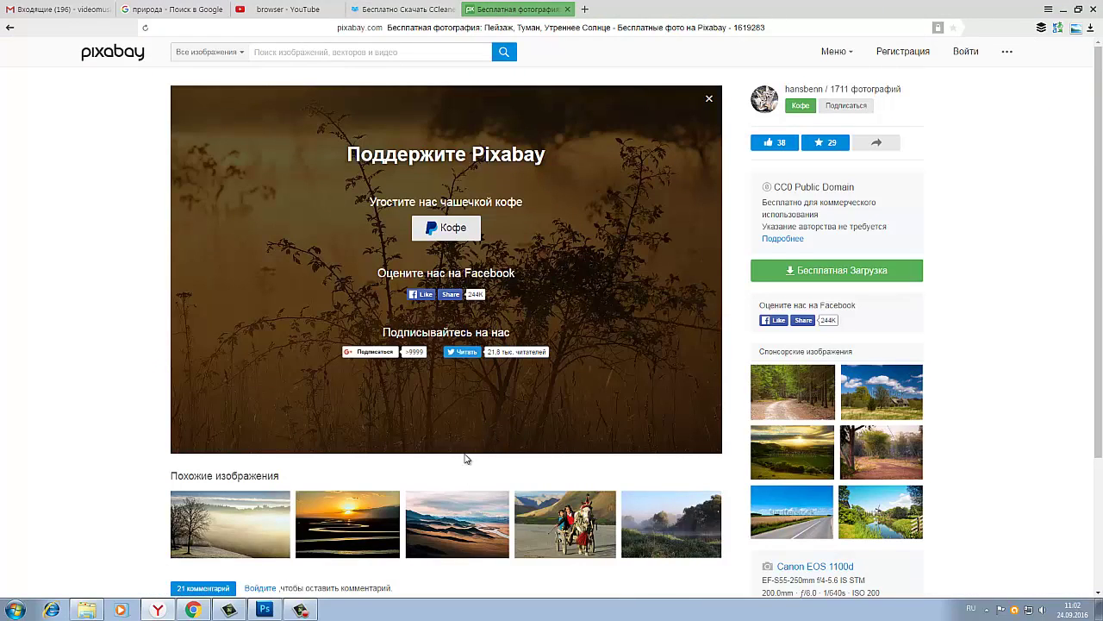
Open the similar photo of a frosty tree in morning fog and request its free download at size L, 1920×1080
{"action": "scroll", "coordinate": [446, 488], "scroll_direction": "down", "scroll_amount": 2}
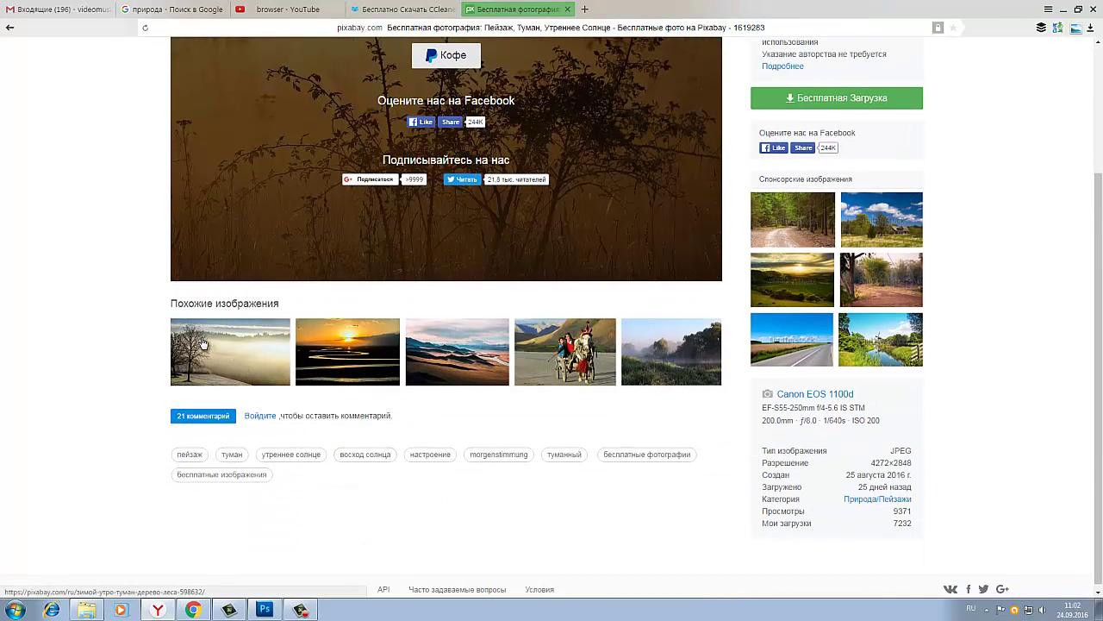
{"action": "left_click", "coordinate": [228, 347]}
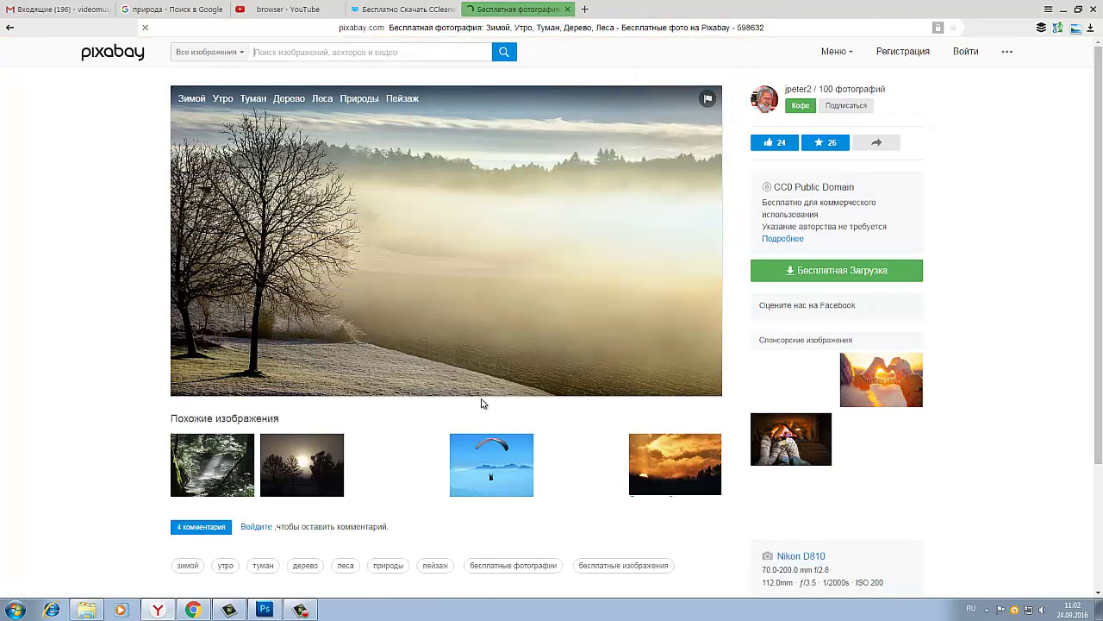
{"action": "left_click", "coordinate": [827, 271]}
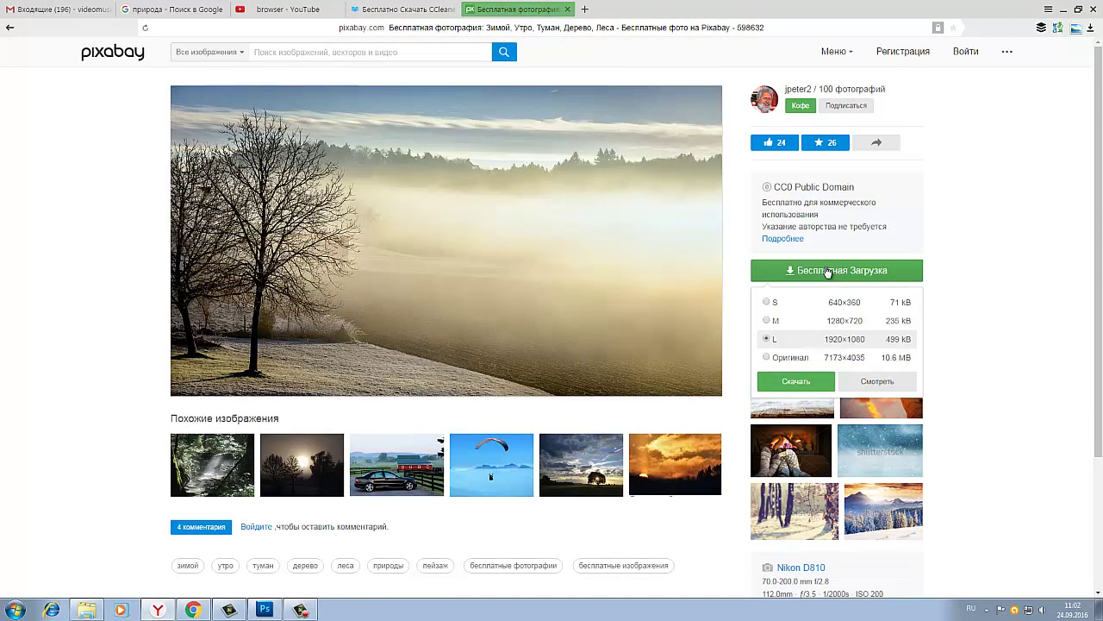
{"action": "left_click", "coordinate": [794, 384]}
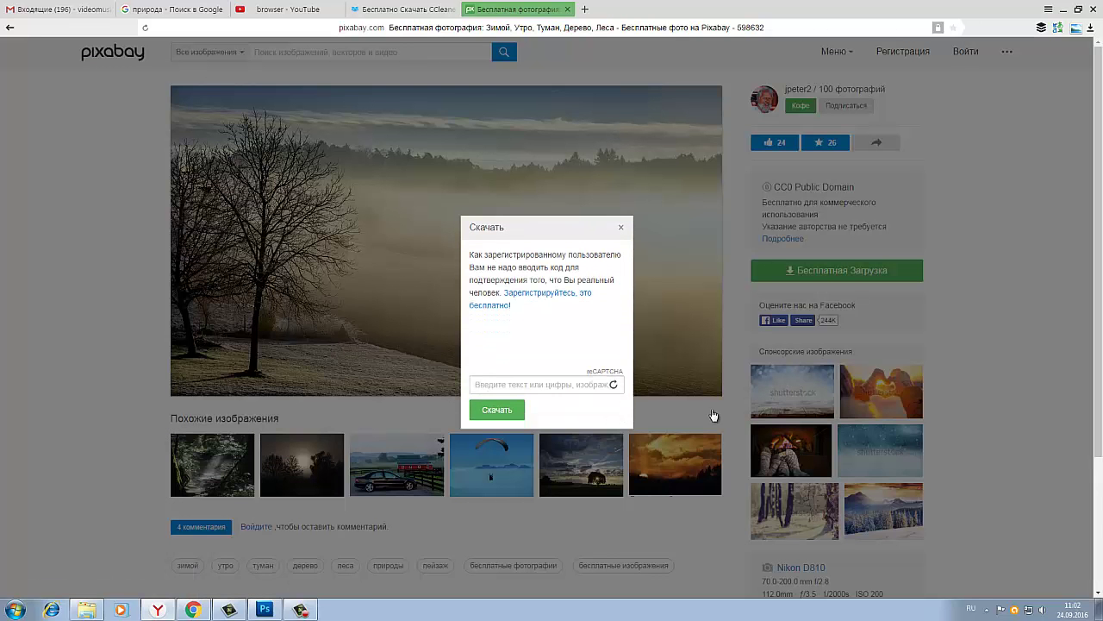
Enter the captcha verification code and save the JPEG winter-598632_1920 to the desktop
{"action": "left_click", "coordinate": [528, 385]}
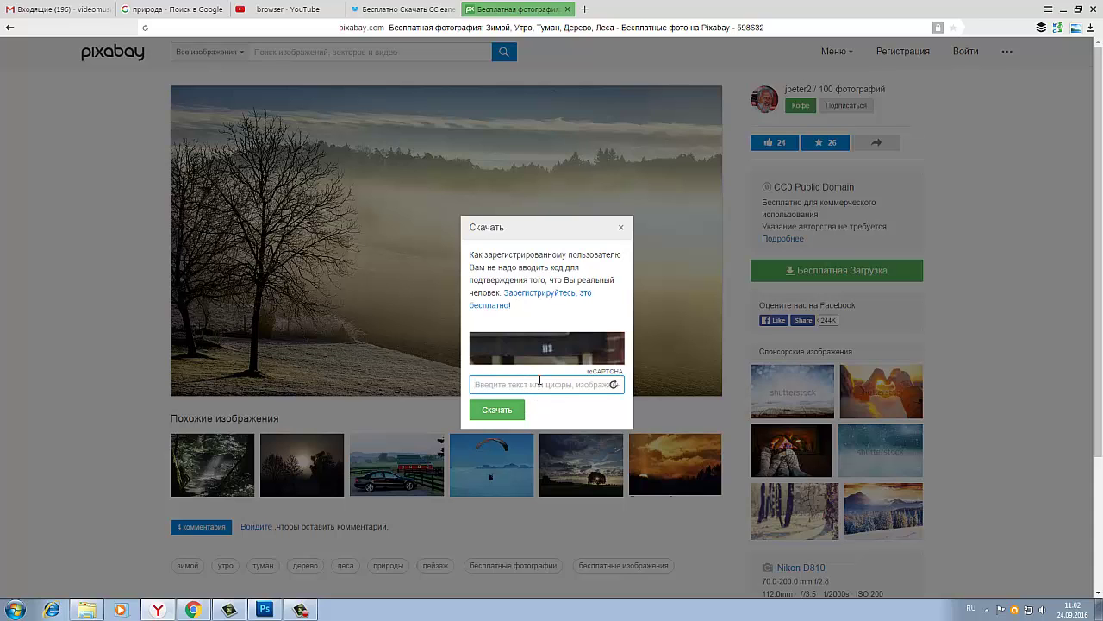
{"action": "type", "text": "112"}
{"action": "left_click", "coordinate": [498, 409]}
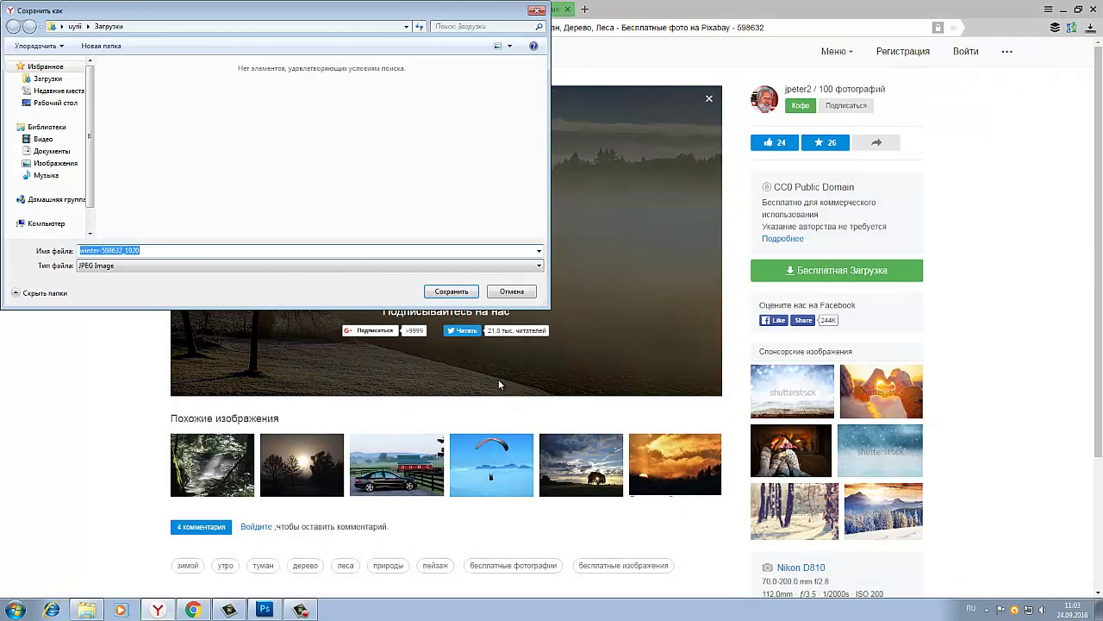
{"action": "left_click", "coordinate": [47, 103]}
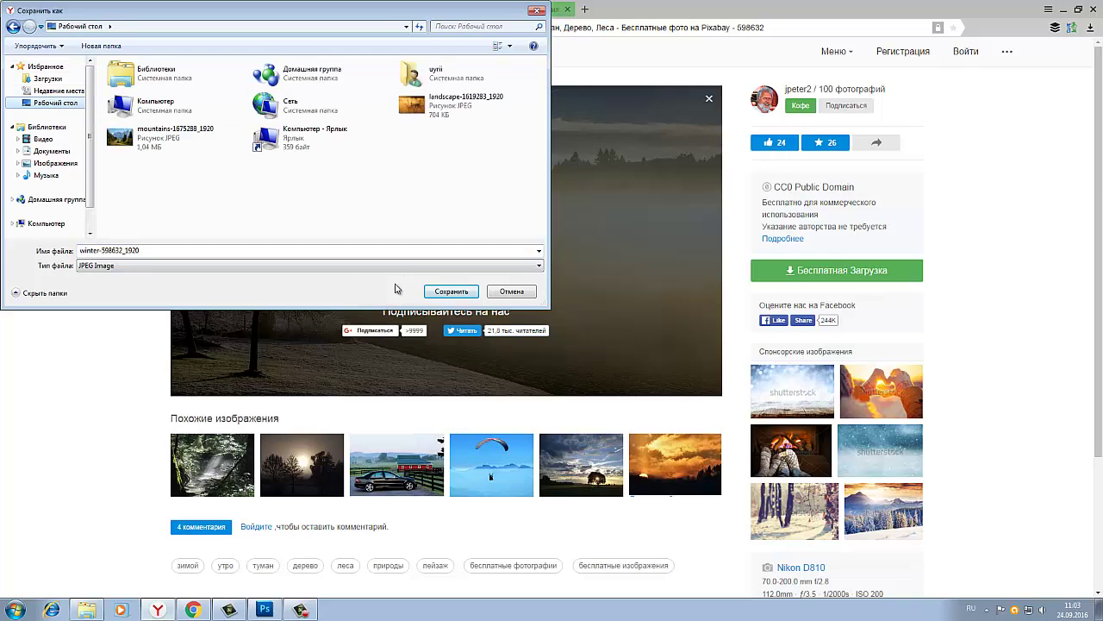
{"action": "left_click", "coordinate": [451, 291]}
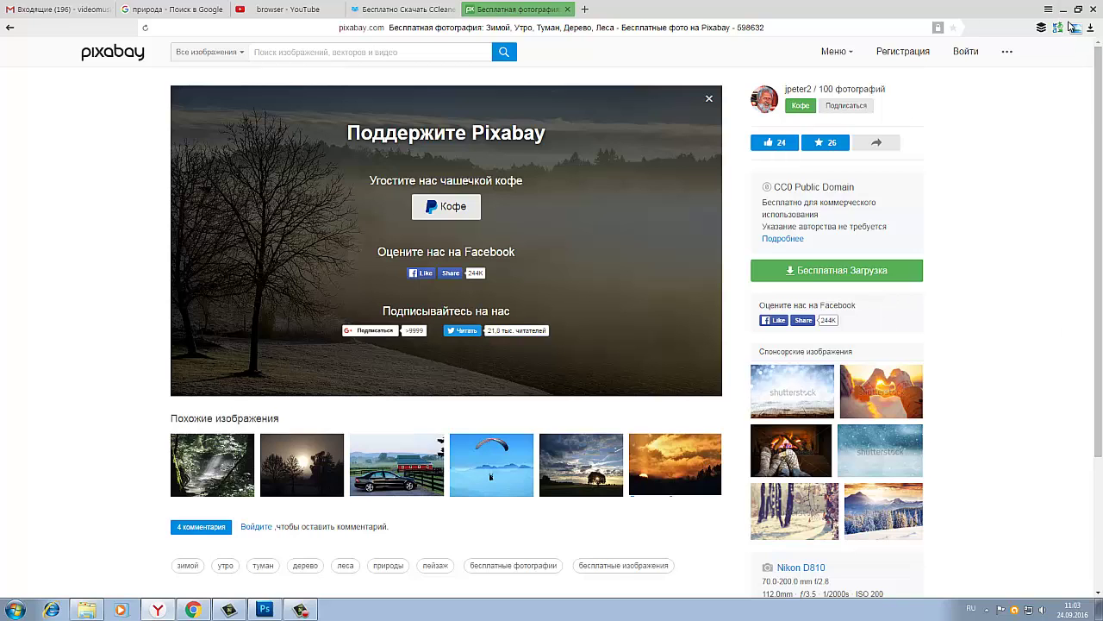
Switch to Photoshop, open the desktop image winter-598632_1920 in it, and dock the image window as a tab in the maximised workspace
{"action": "left_click", "coordinate": [1058, 12]}
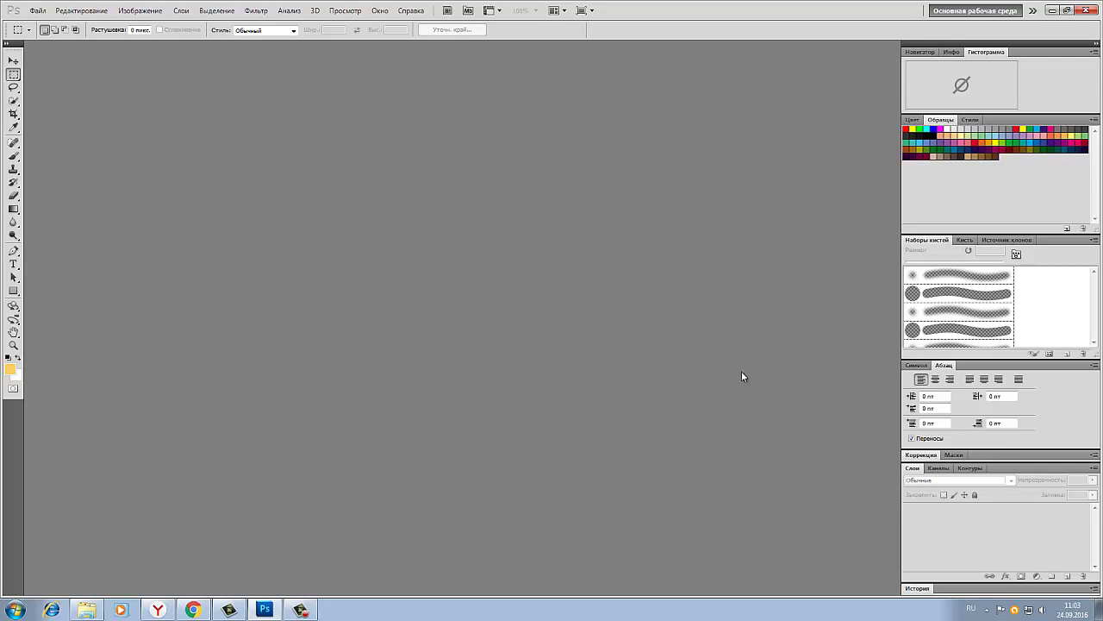
{"action": "double_click", "coordinate": [650, 12]}
{"action": "left_click_drag", "start_coordinate": [540, 10], "coordinate": [541, 82]}
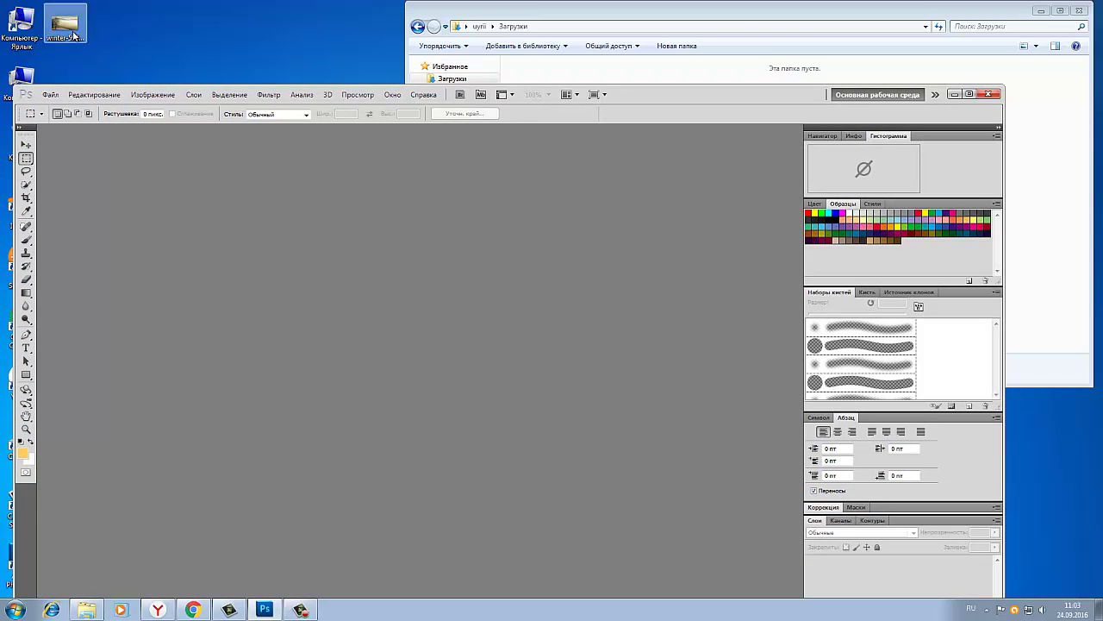
{"action": "left_click_drag", "start_coordinate": [75, 29], "coordinate": [209, 352]}
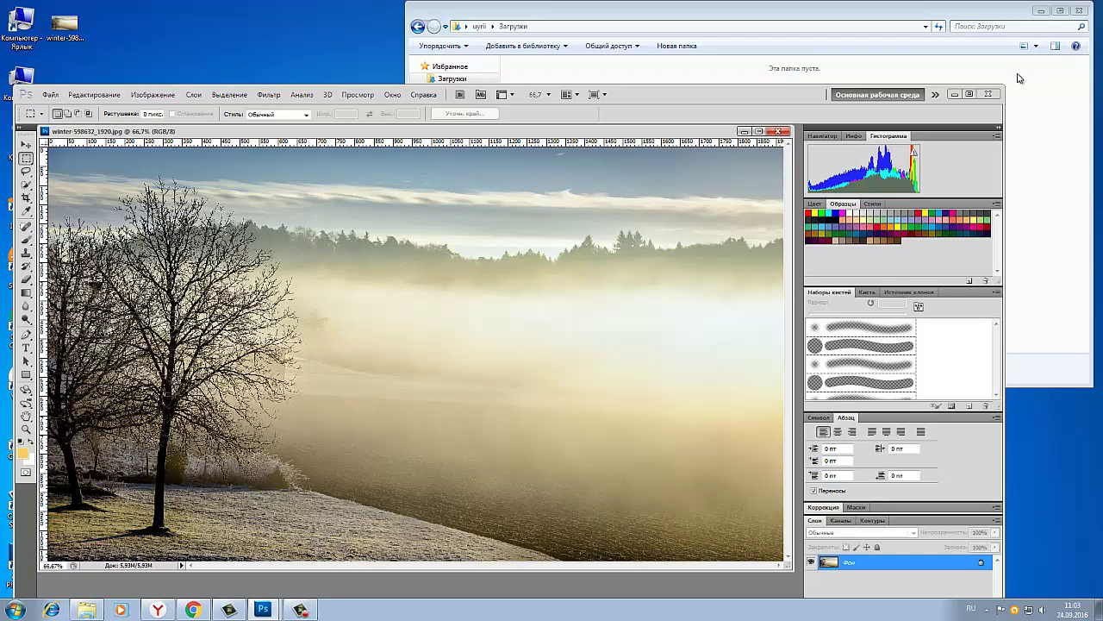
{"action": "left_click", "coordinate": [969, 94]}
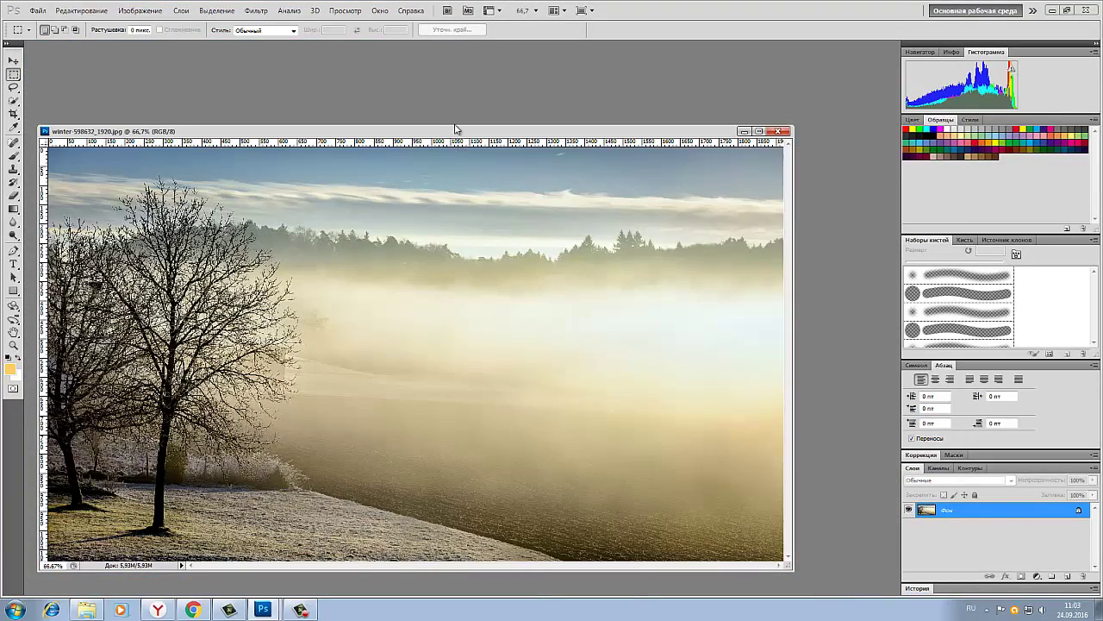
{"action": "left_click_drag", "start_coordinate": [440, 133], "coordinate": [489, 46]}
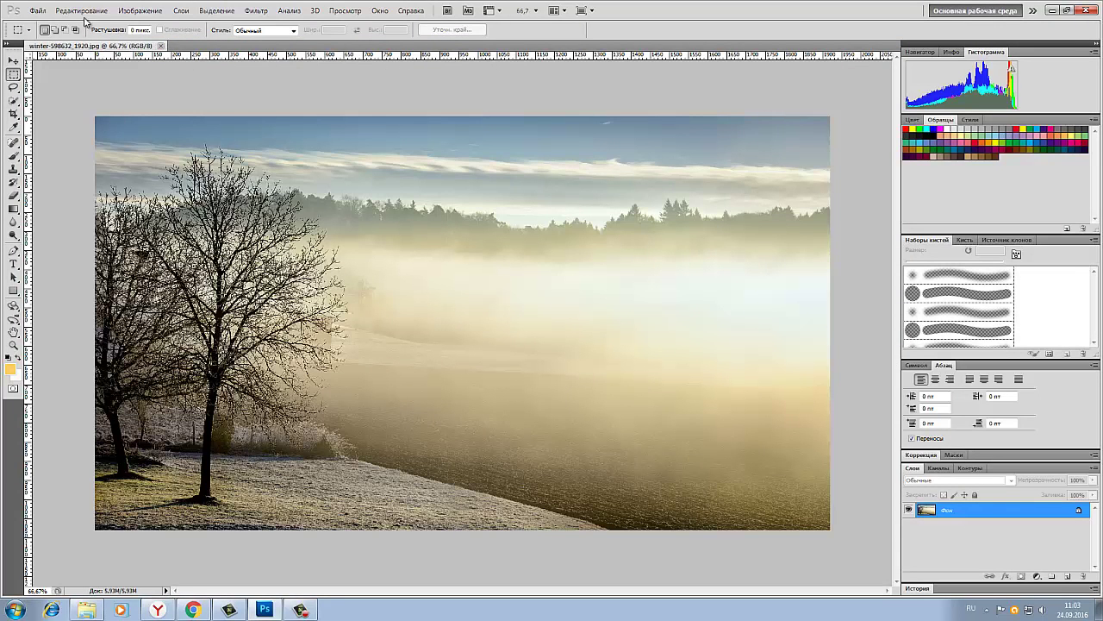
Create a 1920 × 1080 px, 72 ppi, 8-bit RGB document with a transparent background and dock it as a tab
{"action": "left_click", "coordinate": [38, 10]}
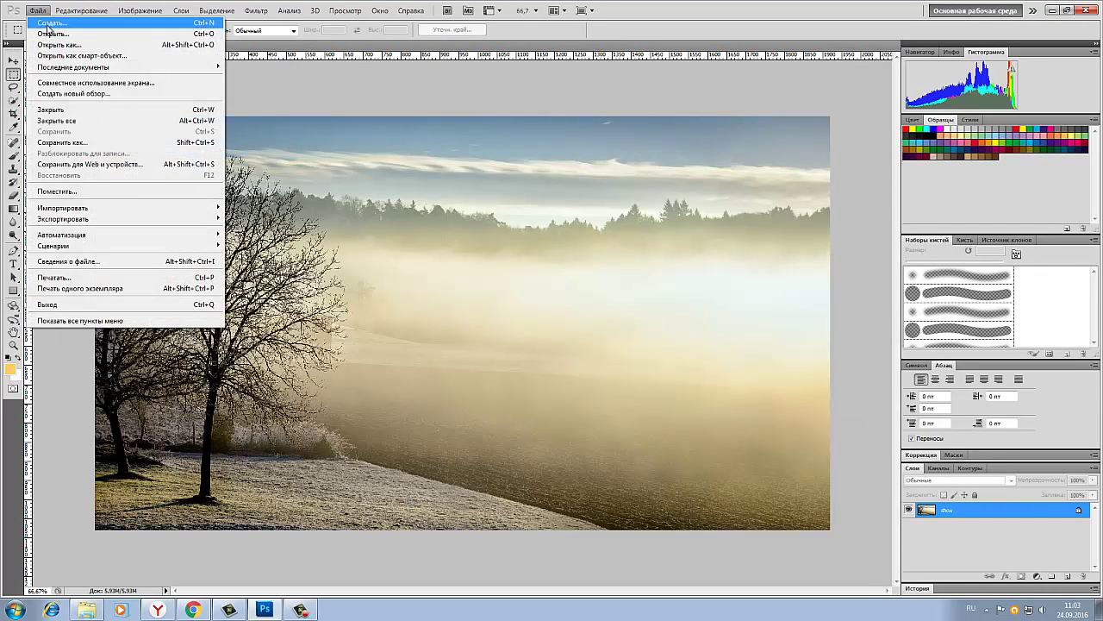
{"action": "left_click", "coordinate": [48, 24]}
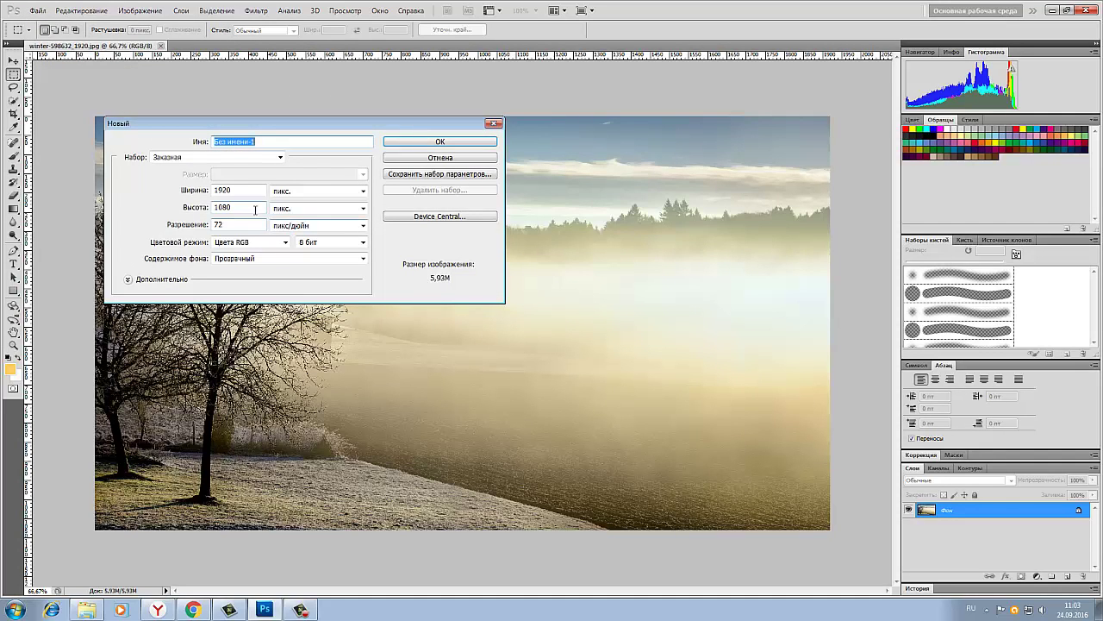
{"action": "left_click", "coordinate": [233, 191]}
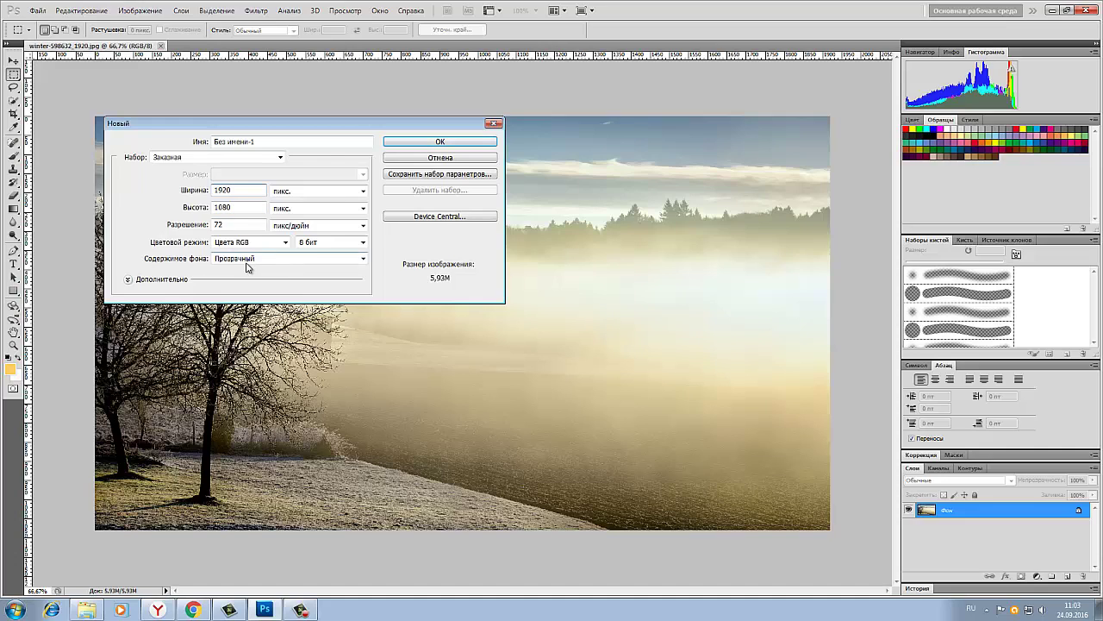
{"action": "left_click", "coordinate": [363, 259]}
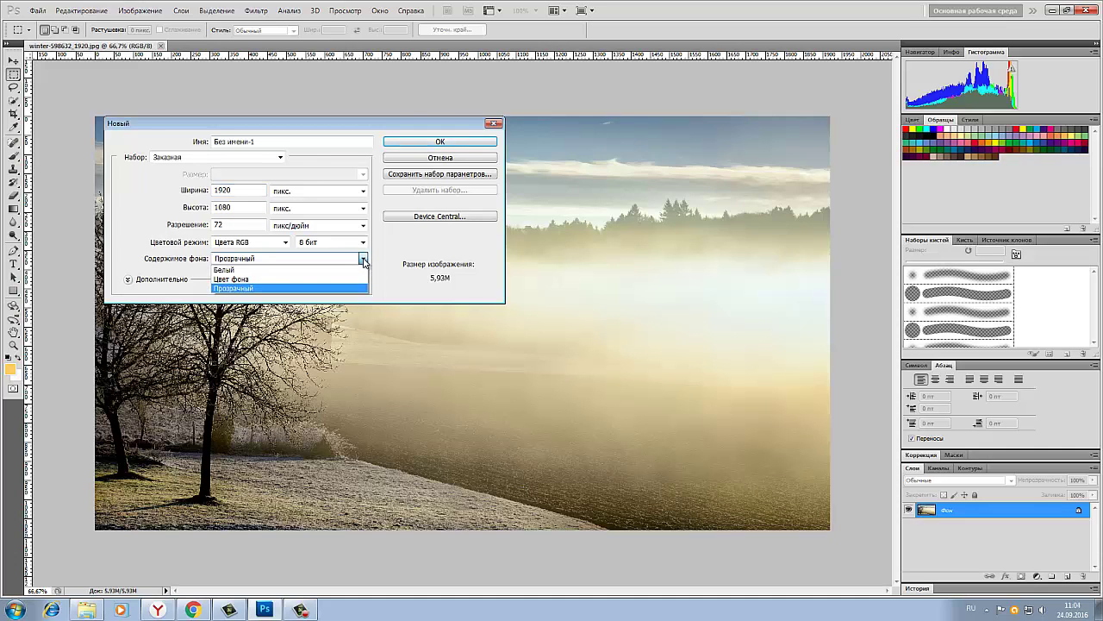
{"action": "left_click", "coordinate": [290, 289]}
{"action": "left_click", "coordinate": [444, 143]}
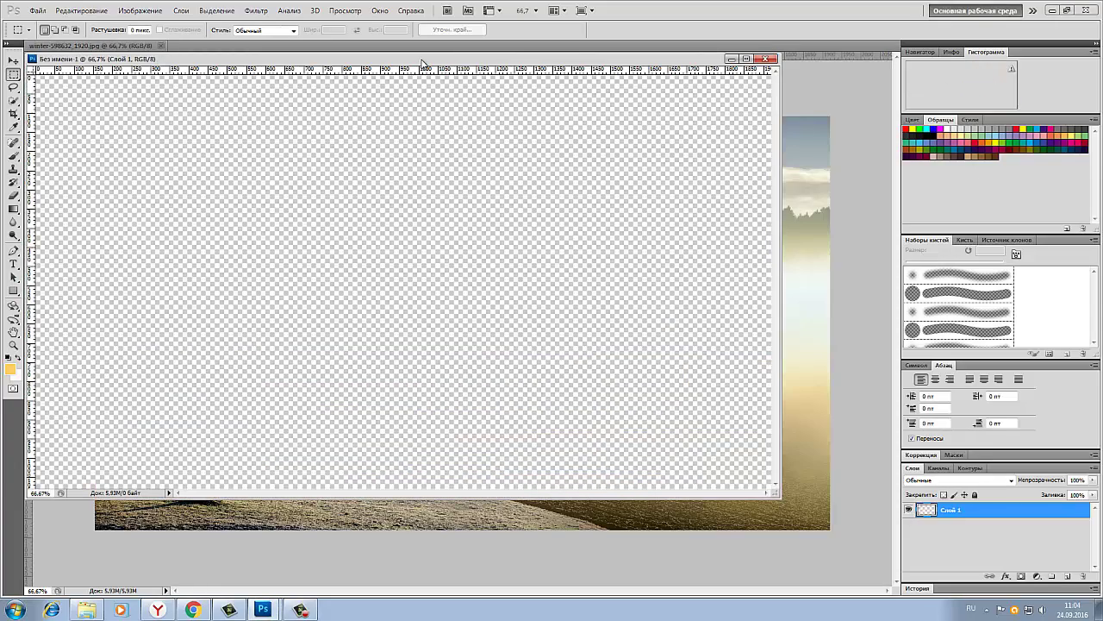
{"action": "left_click_drag", "start_coordinate": [422, 62], "coordinate": [445, 50]}
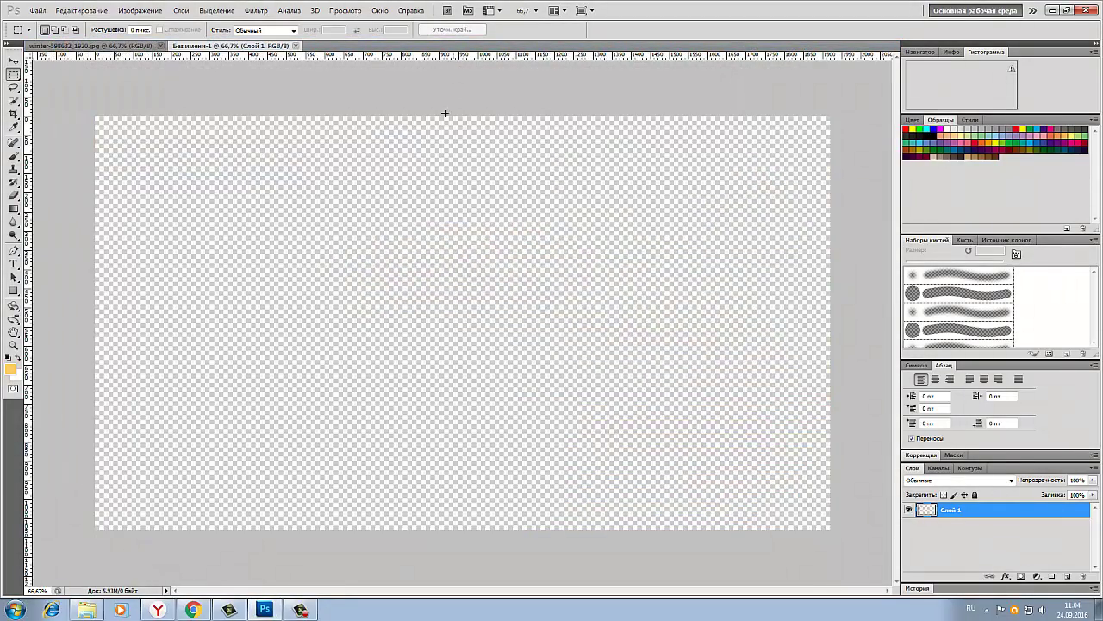
Duplicate the winter photo's background layer and move the copy into the new blank document, aligned to fill the canvas
{"action": "left_click", "coordinate": [118, 46]}
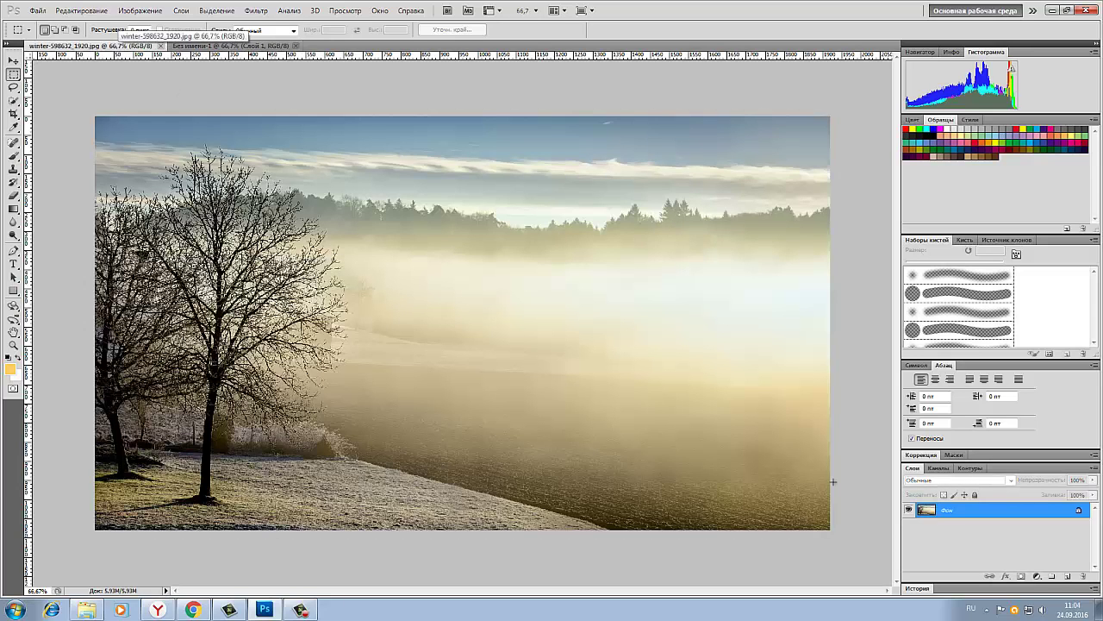
{"action": "key", "text": "ctrl+j"}
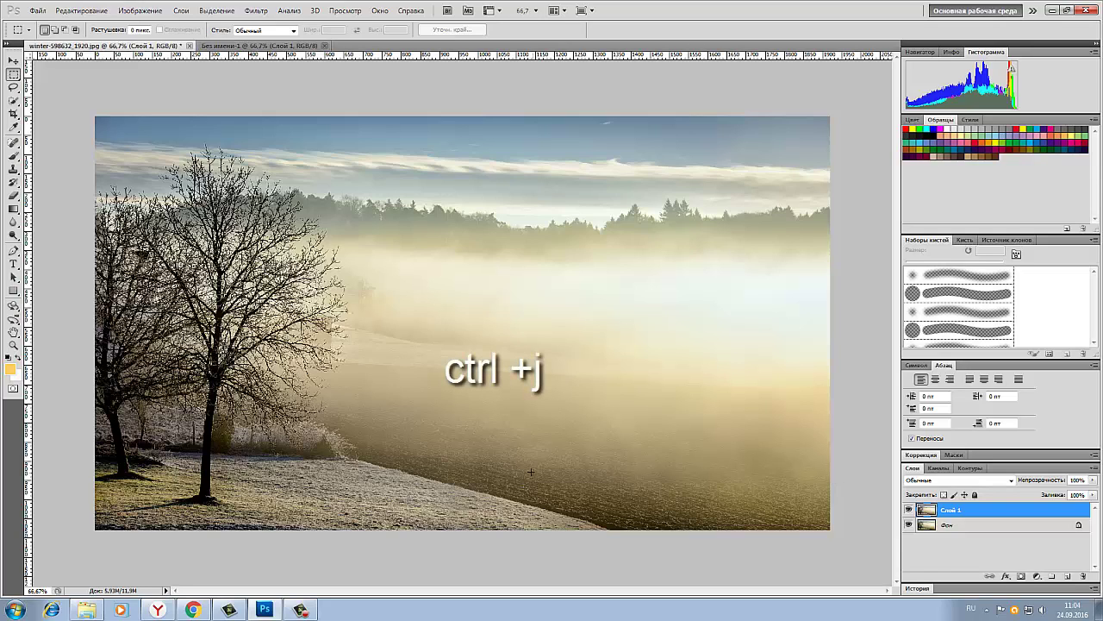
{"action": "left_click", "coordinate": [13, 62]}
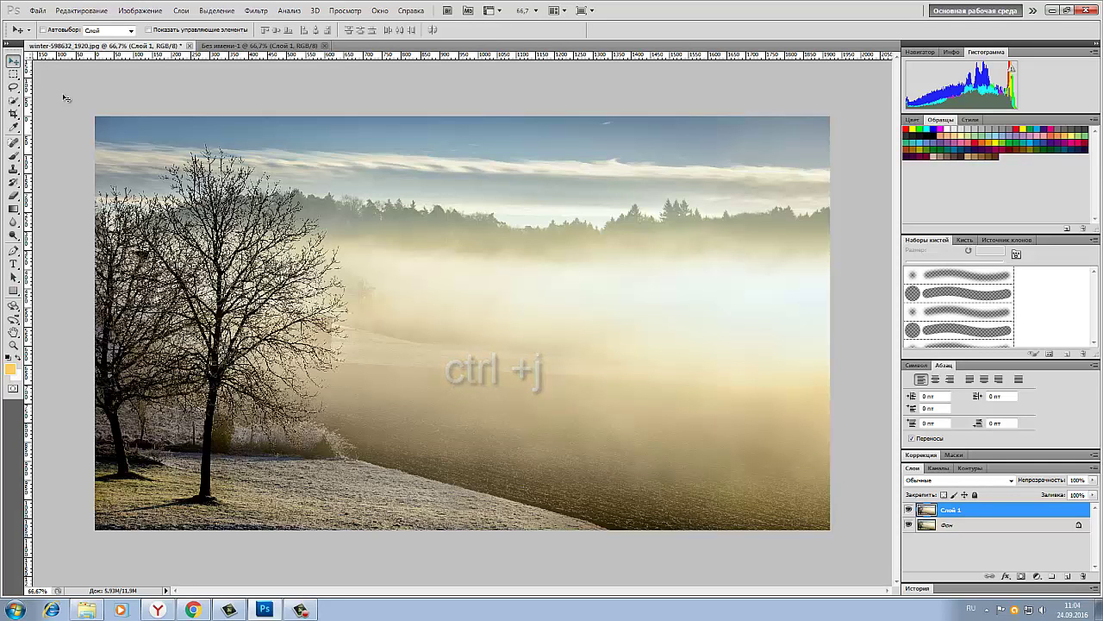
{"action": "left_click_drag", "start_coordinate": [245, 205], "coordinate": [324, 307]}
{"action": "left_click_drag", "start_coordinate": [354, 343], "coordinate": [274, 246]}
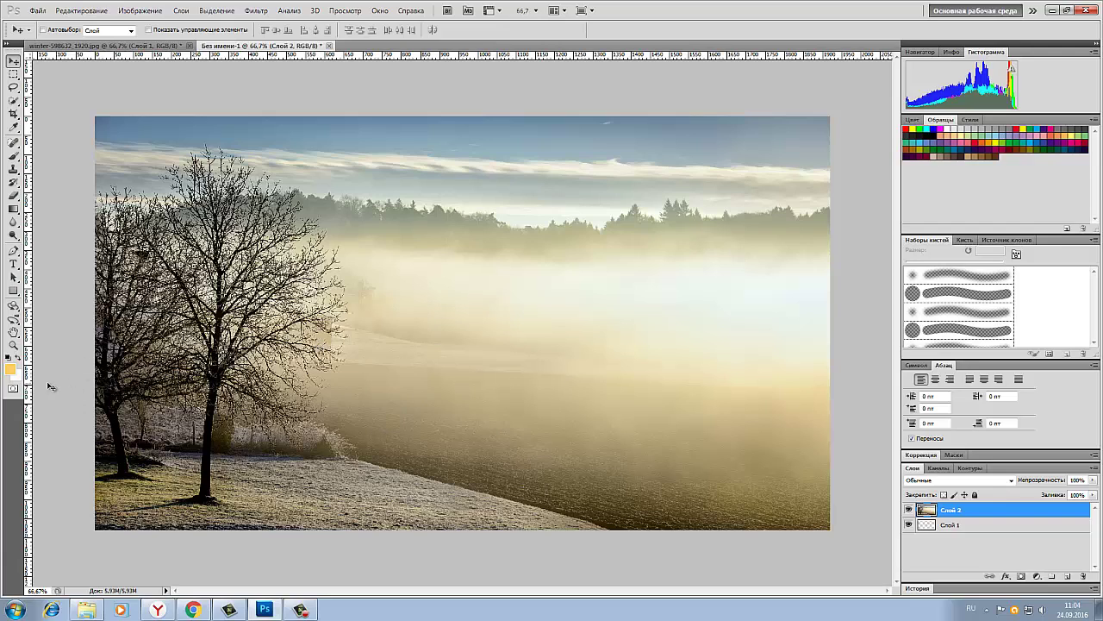
Make white the foreground colour and paste the horizontal text "чистим компьютер" at 72 pt Tahoma in the sky near the upper edge
{"action": "left_click", "coordinate": [18, 359]}
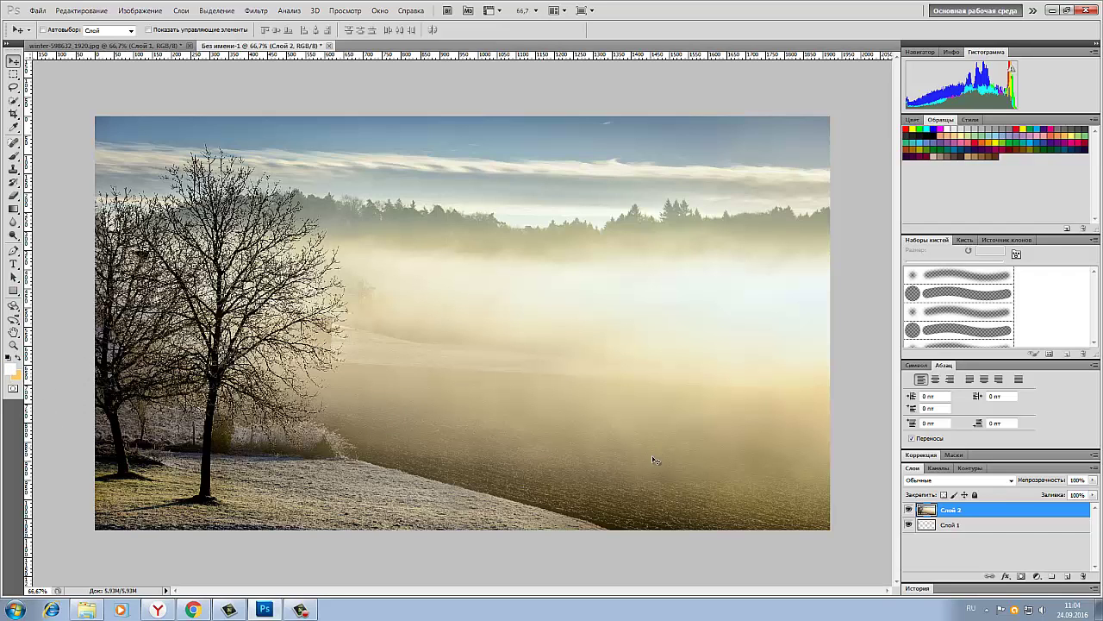
{"action": "left_click", "coordinate": [14, 264]}
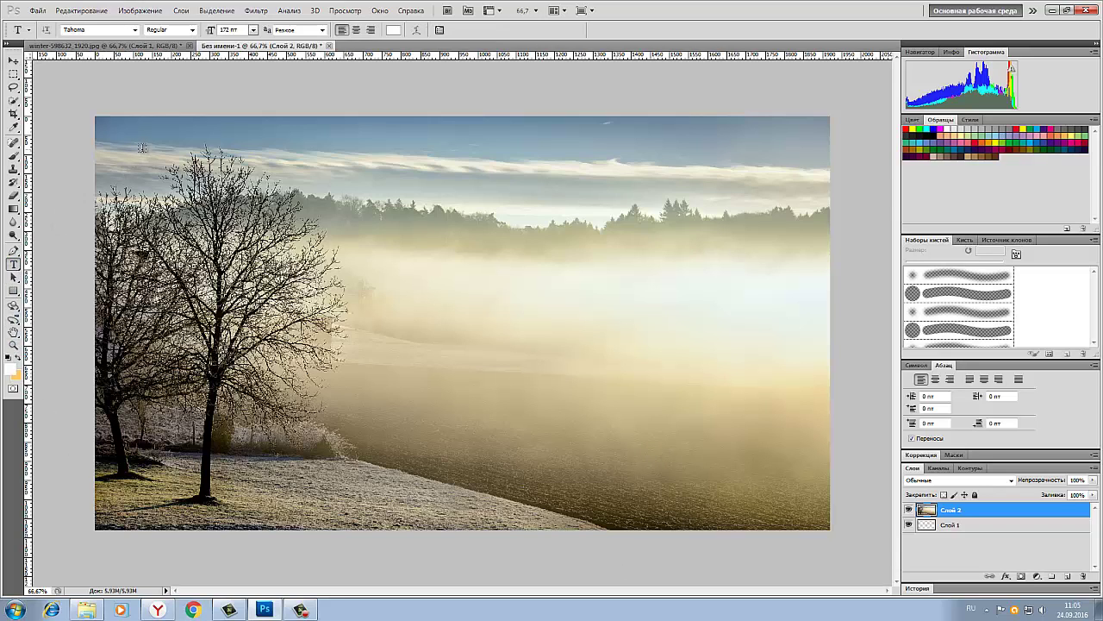
{"action": "left_click", "coordinate": [253, 30]}
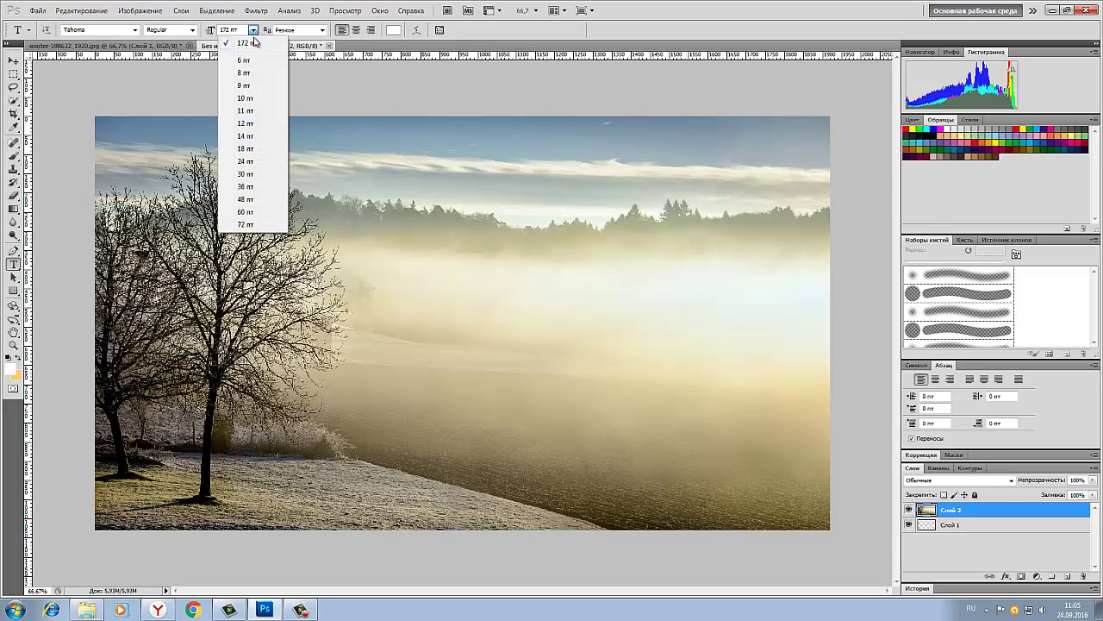
{"action": "left_click", "coordinate": [248, 225]}
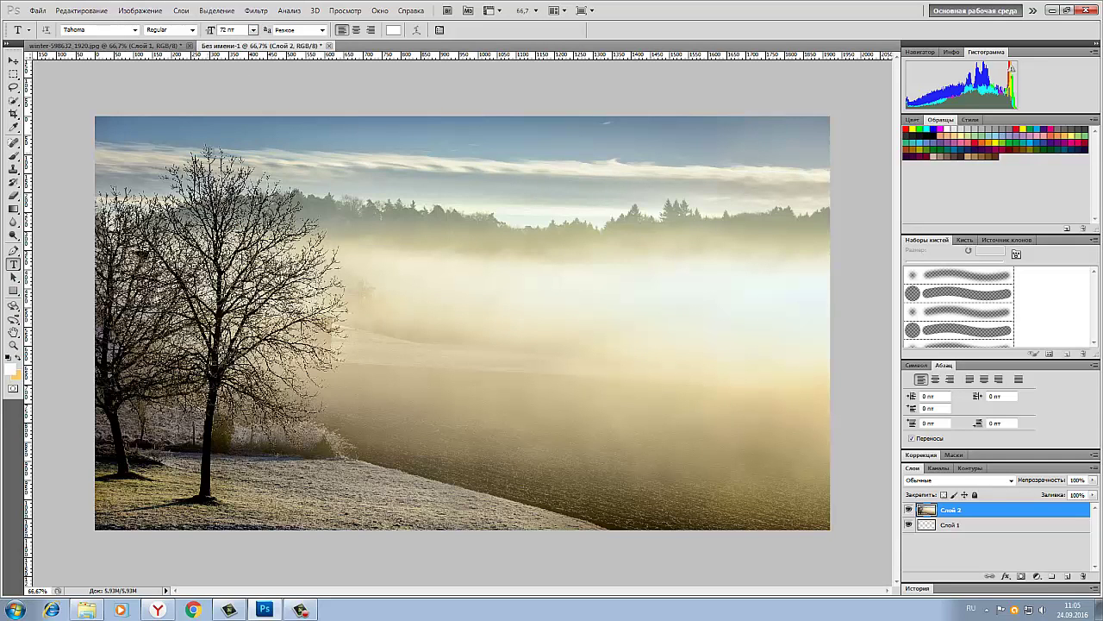
{"action": "left_click", "coordinate": [207, 145]}
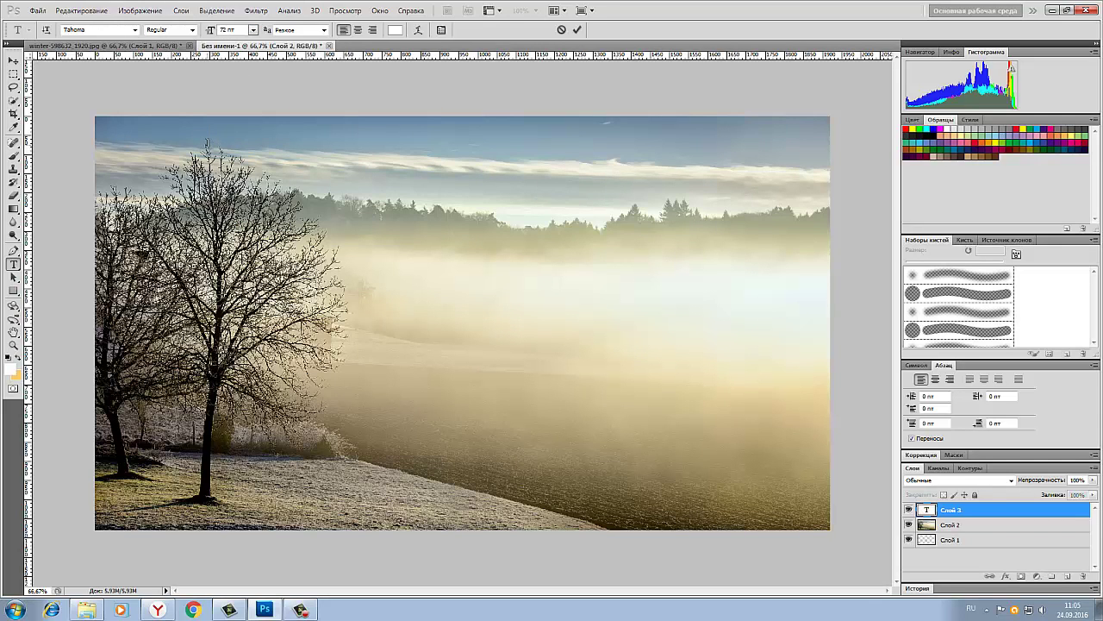
{"action": "right_click", "coordinate": [207, 149]}
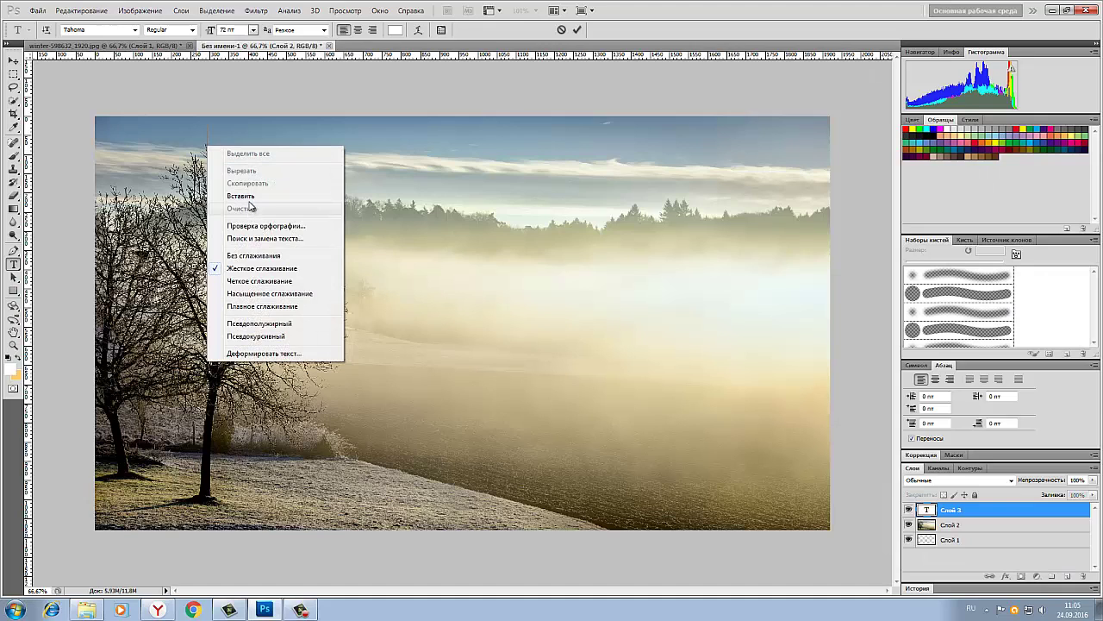
{"action": "left_click", "coordinate": [243, 195]}
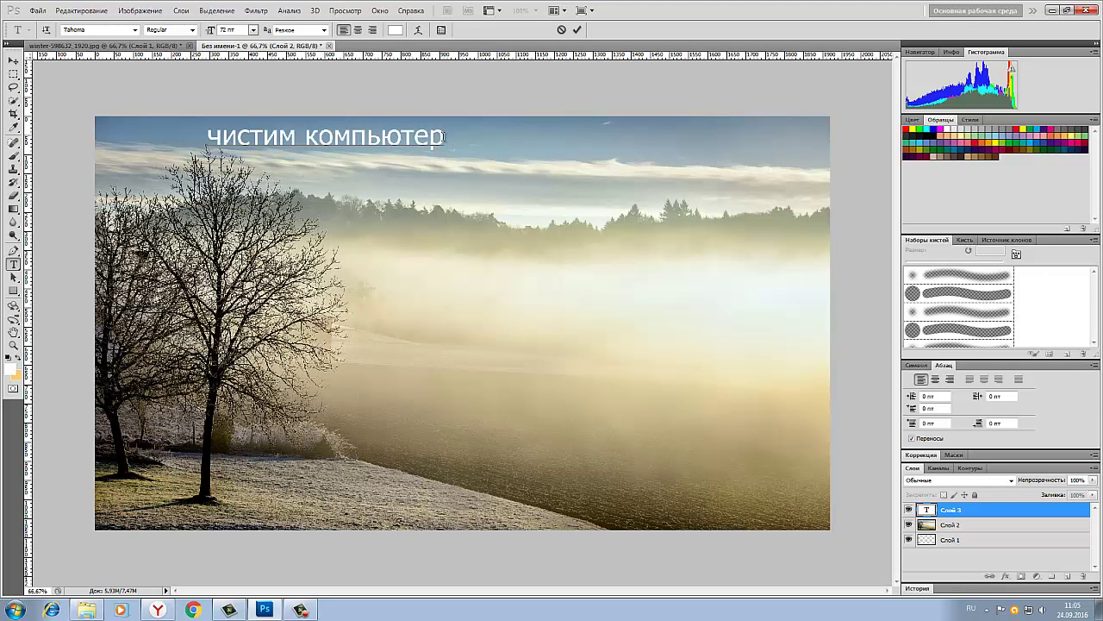
Enlarge the pasted title to 172 pt and move it slightly down so it sits fully inside the image
{"action": "left_click_drag", "start_coordinate": [443, 136], "coordinate": [197, 144]}
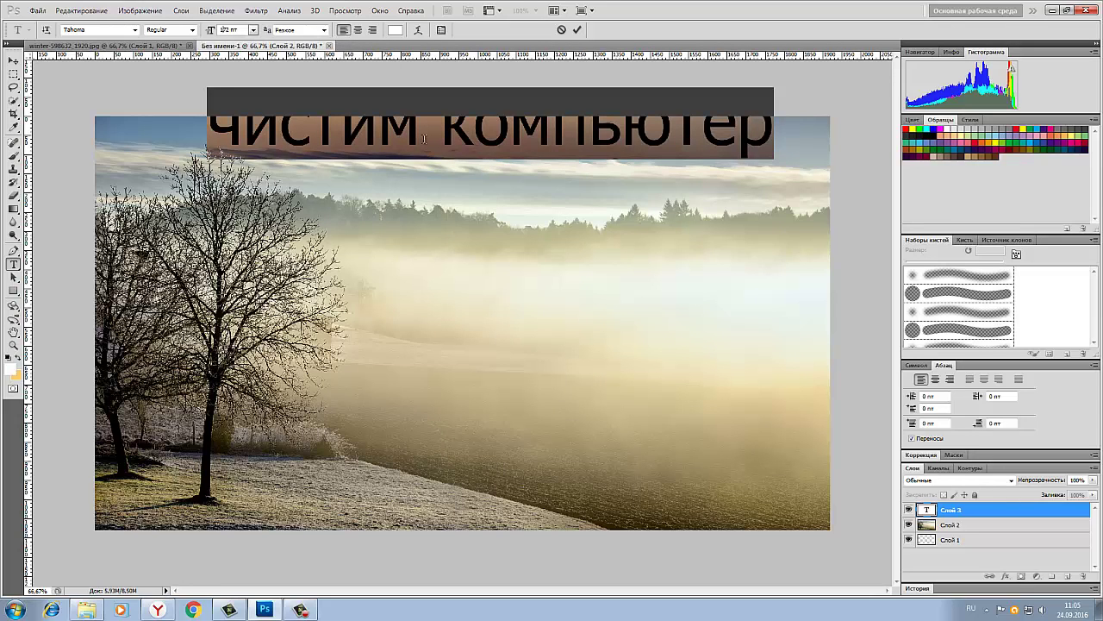
{"action": "left_click", "coordinate": [14, 61]}
{"action": "left_click_drag", "start_coordinate": [448, 130], "coordinate": [431, 160]}
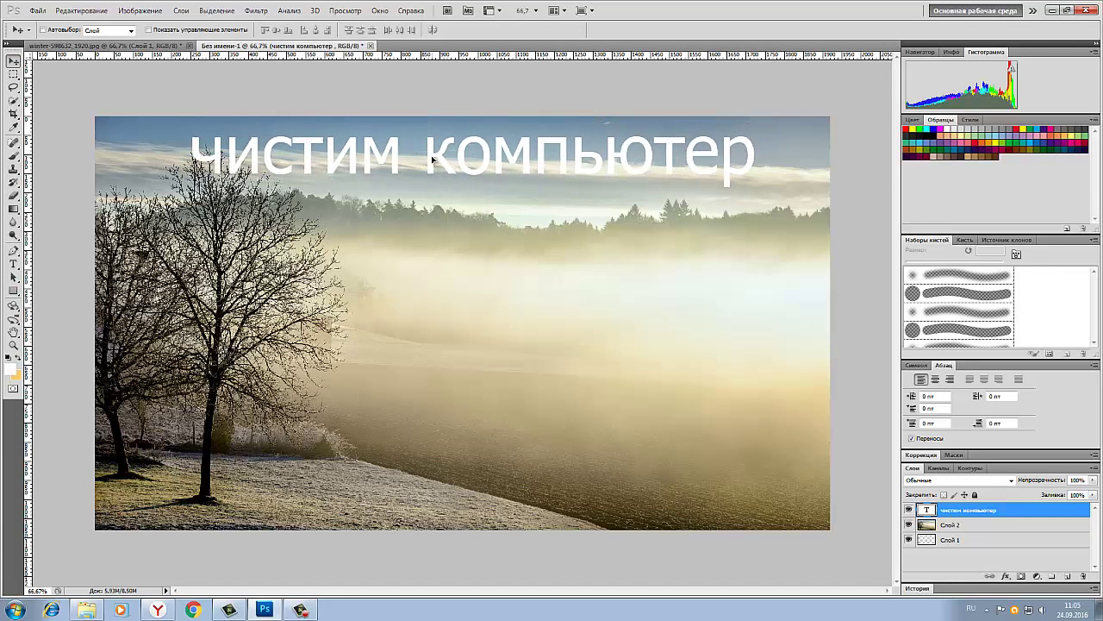
Recolour the whole "чистим компьютер" title to the pale cream #efefd7 sampled from the fog in the photo
{"action": "left_click", "coordinate": [15, 264]}
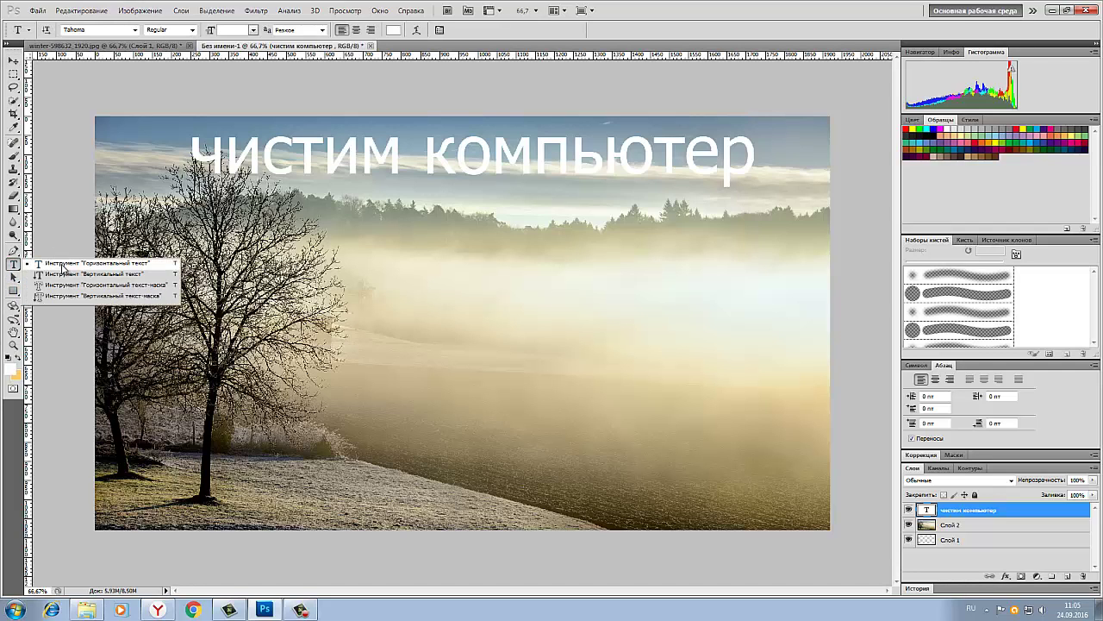
{"action": "left_click", "coordinate": [60, 263]}
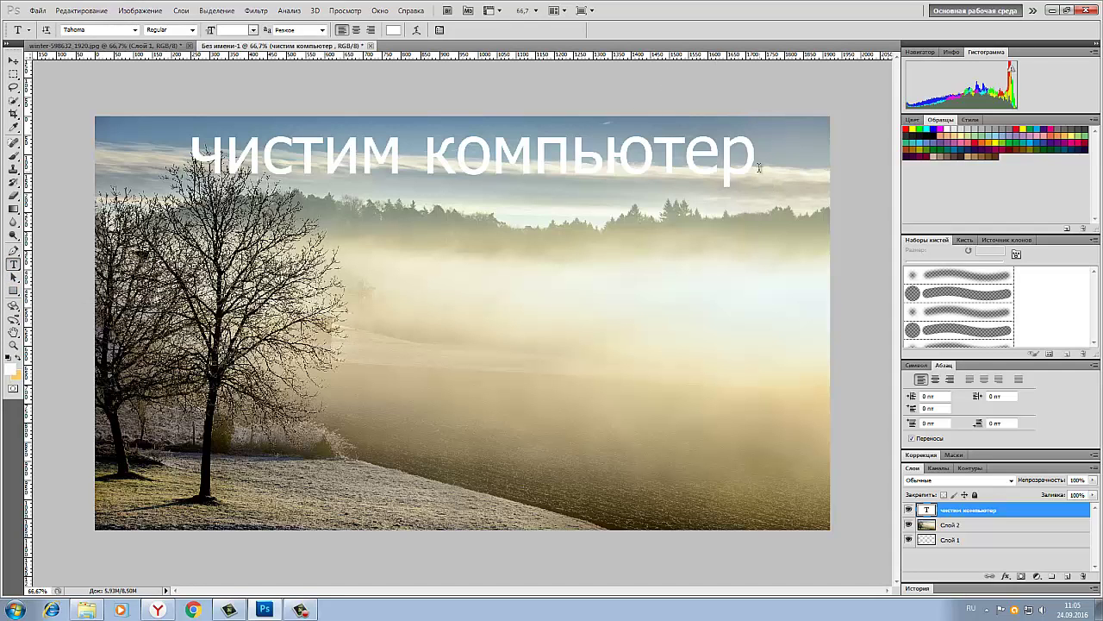
{"action": "left_click_drag", "start_coordinate": [755, 158], "coordinate": [188, 158]}
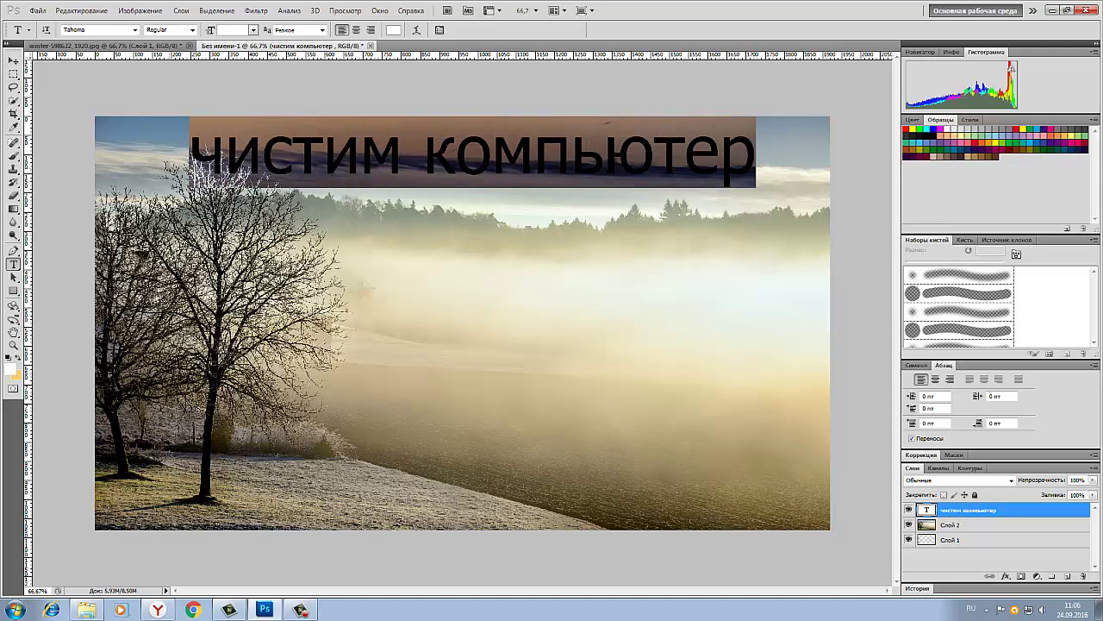
{"action": "left_click", "coordinate": [13, 373]}
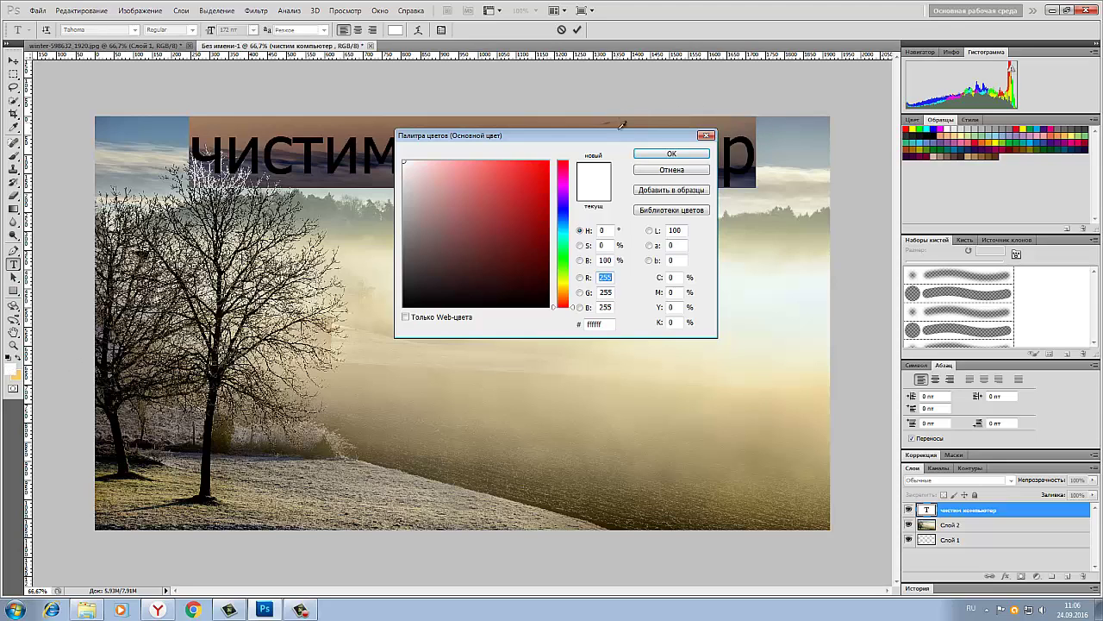
{"action": "left_click_drag", "start_coordinate": [617, 138], "coordinate": [885, 142]}
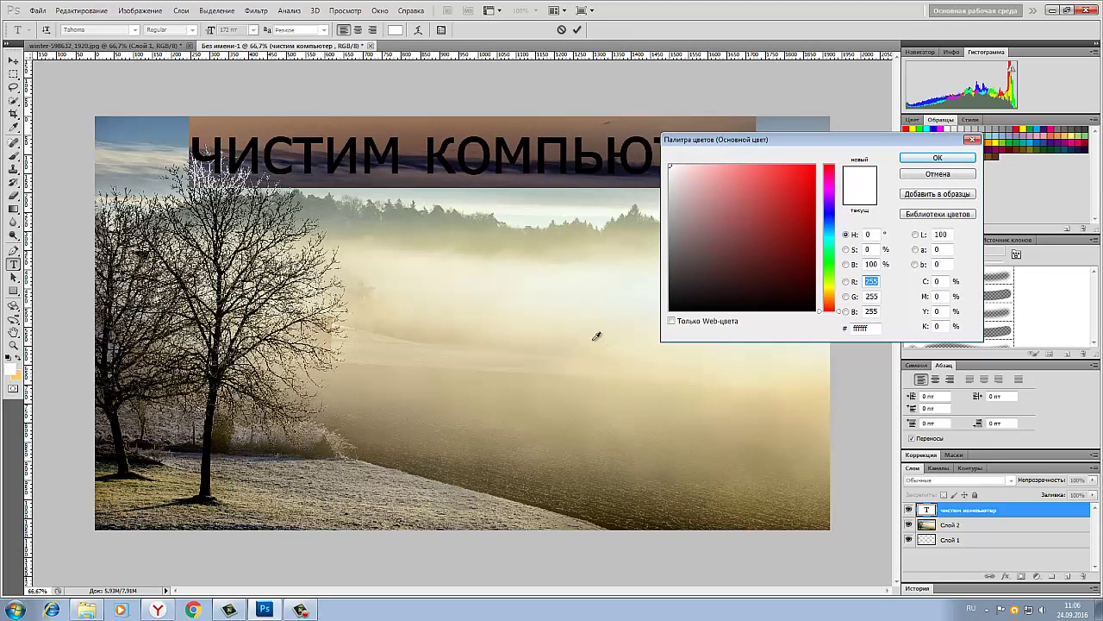
{"action": "left_click", "coordinate": [546, 304]}
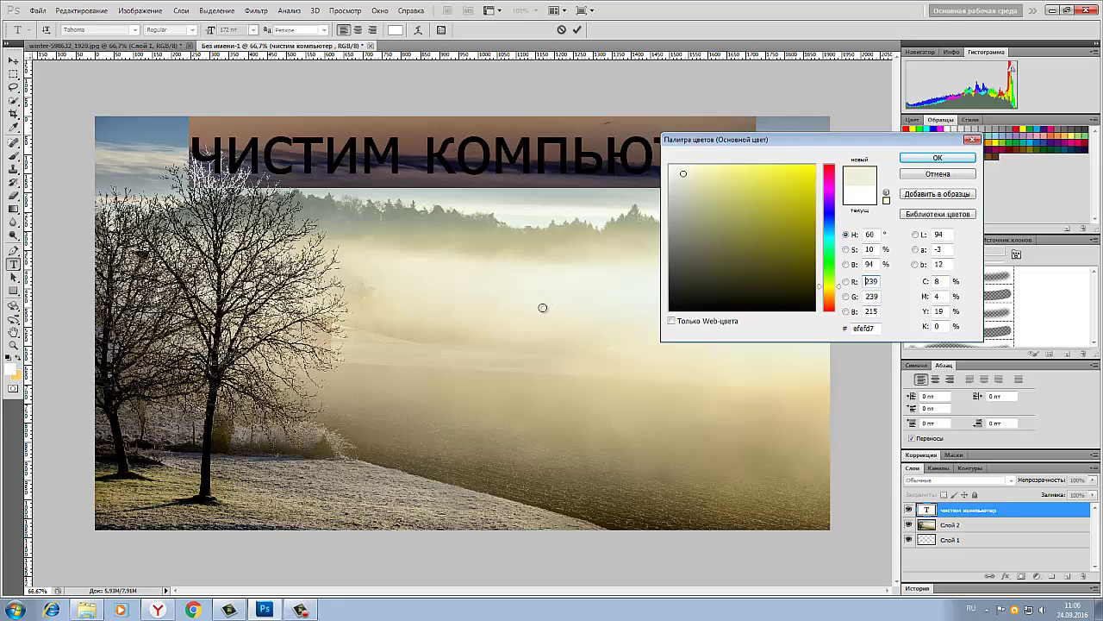
{"action": "left_click", "coordinate": [938, 159]}
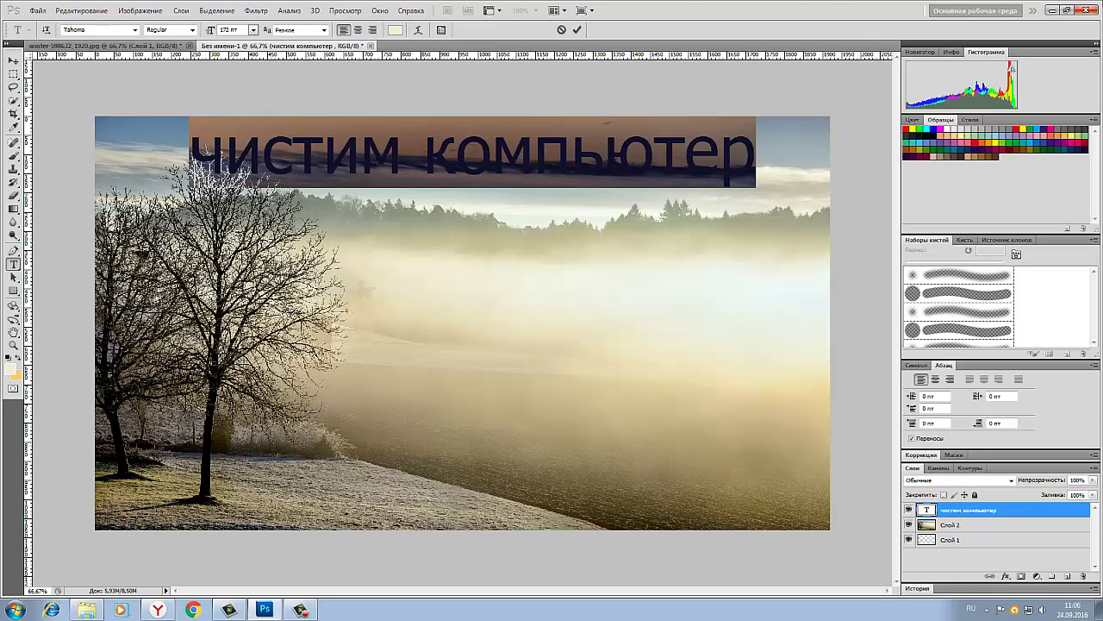
{"action": "left_click", "coordinate": [14, 62]}
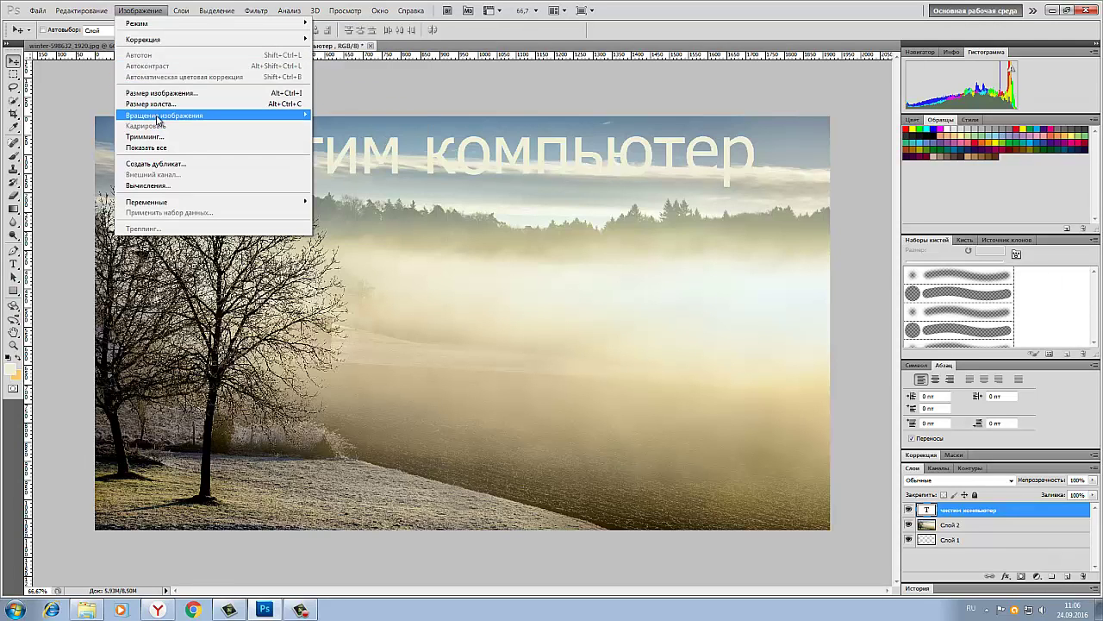
Rotate the entire image 90° clockwise
{"action": "mouse_move", "coordinate": [158, 119]}
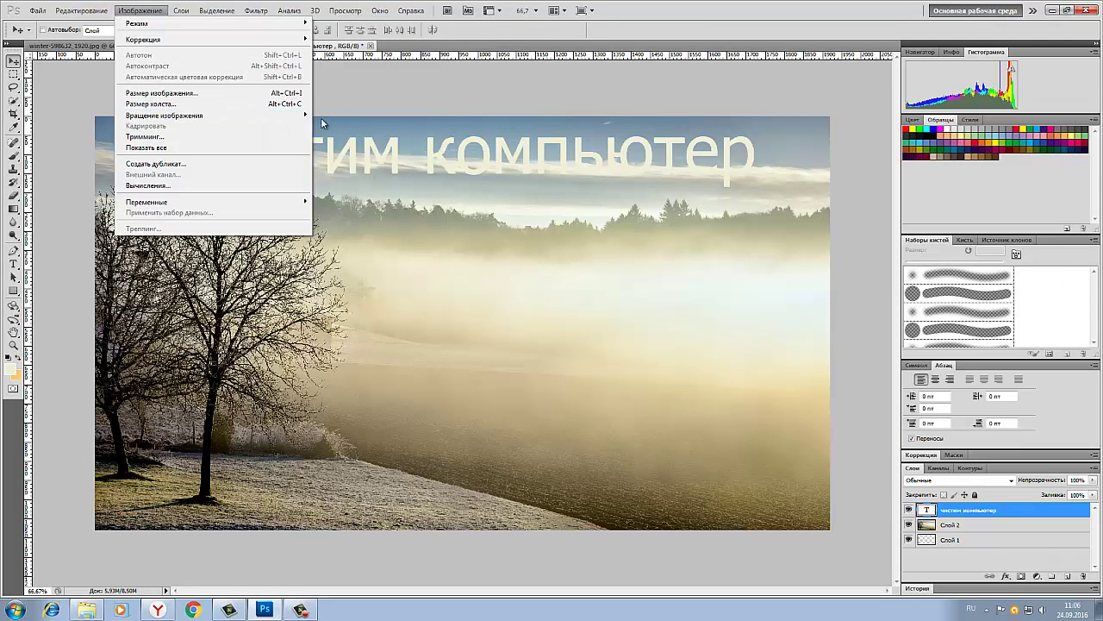
{"action": "mouse_move", "coordinate": [278, 115]}
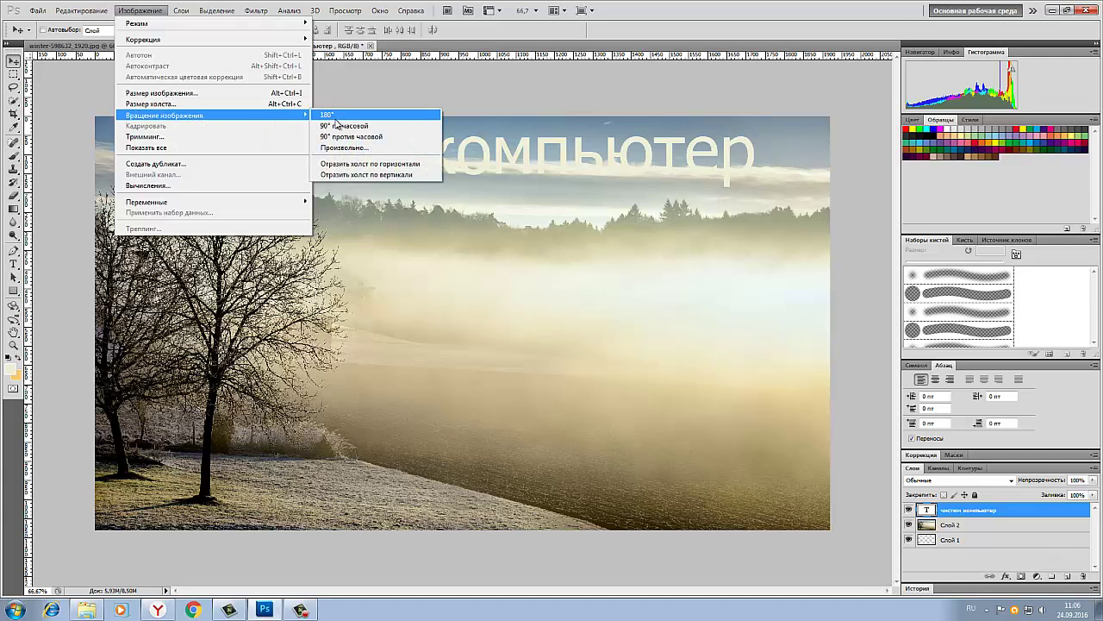
{"action": "left_click", "coordinate": [339, 126]}
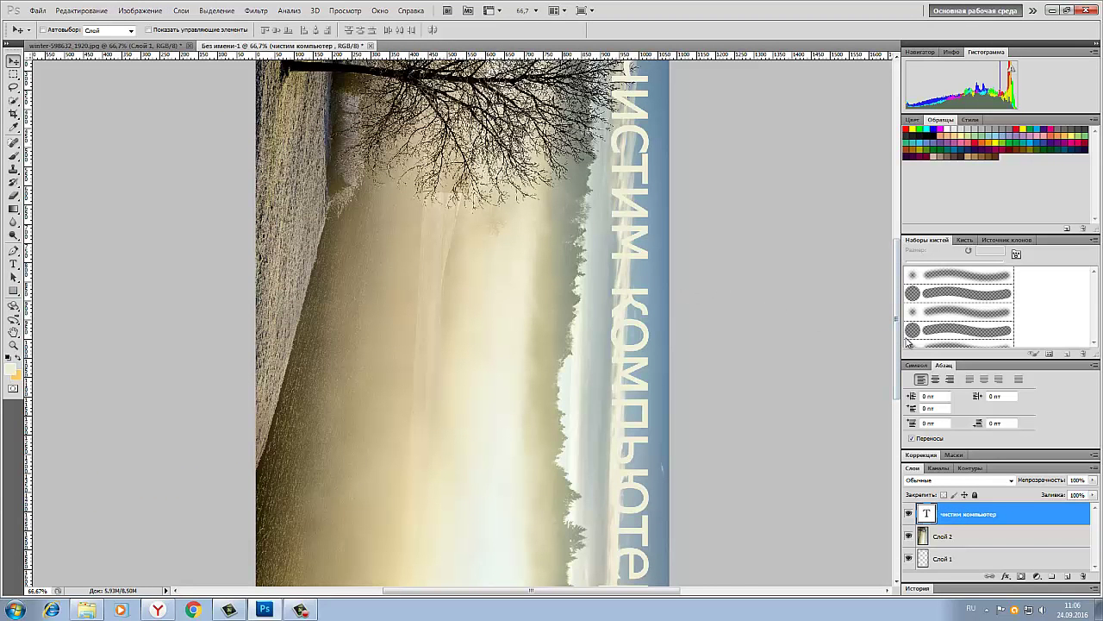
Paste "CCleaner" as new 172 pt horizontal Tahoma text near the rotated image's upper edge and move it down over the tree, fully inside the image
{"action": "left_click_drag", "start_coordinate": [898, 341], "coordinate": [880, 274]}
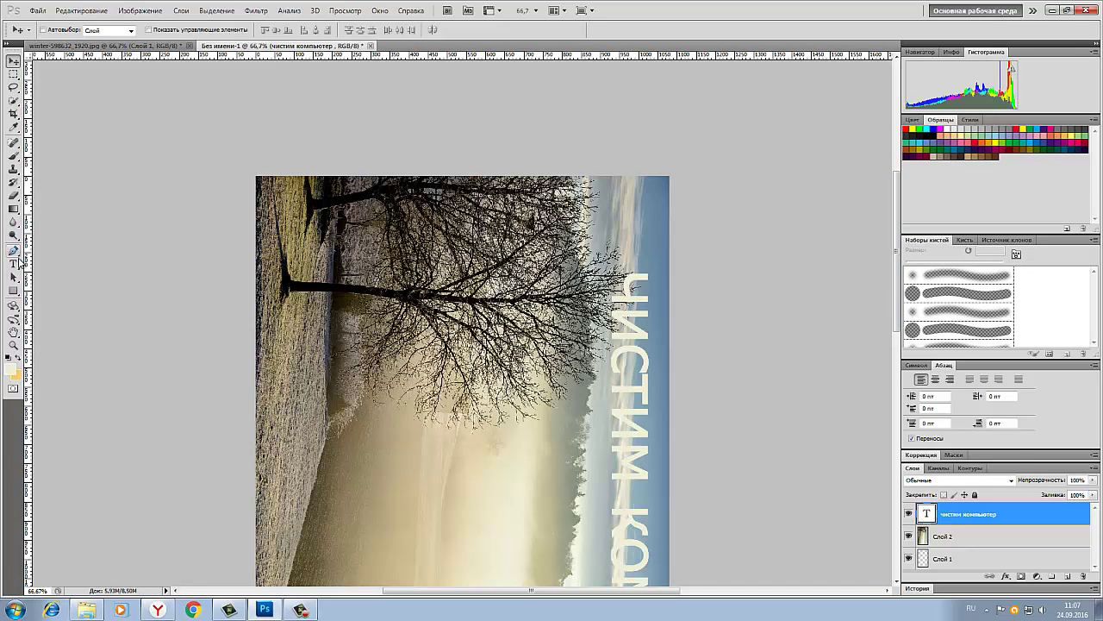
{"action": "left_click_drag", "start_coordinate": [13, 269], "coordinate": [71, 260]}
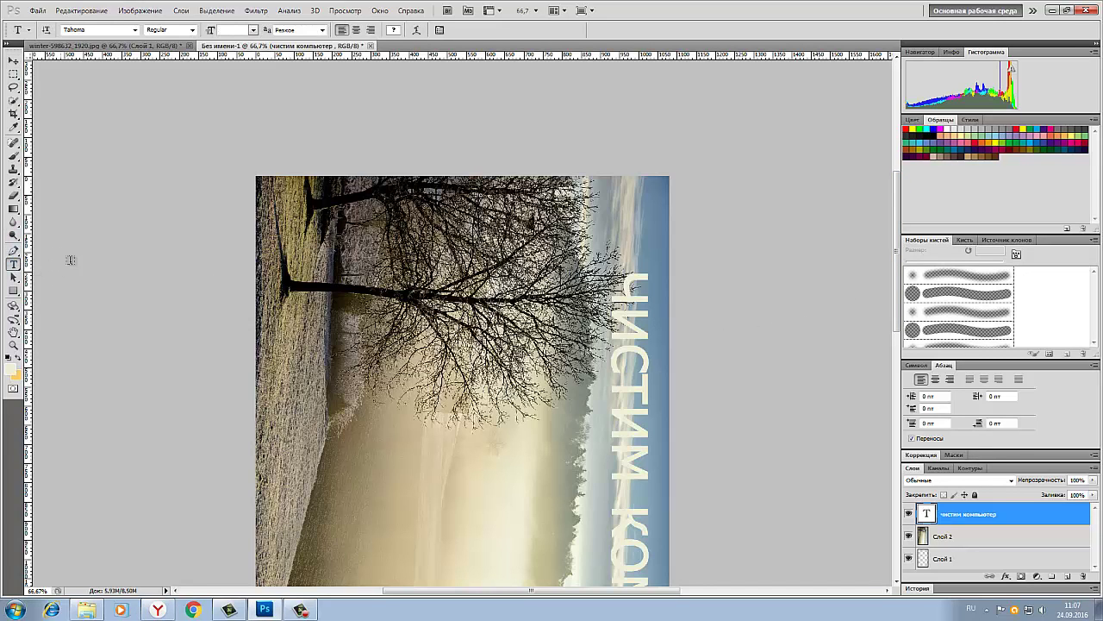
{"action": "left_click", "coordinate": [292, 207]}
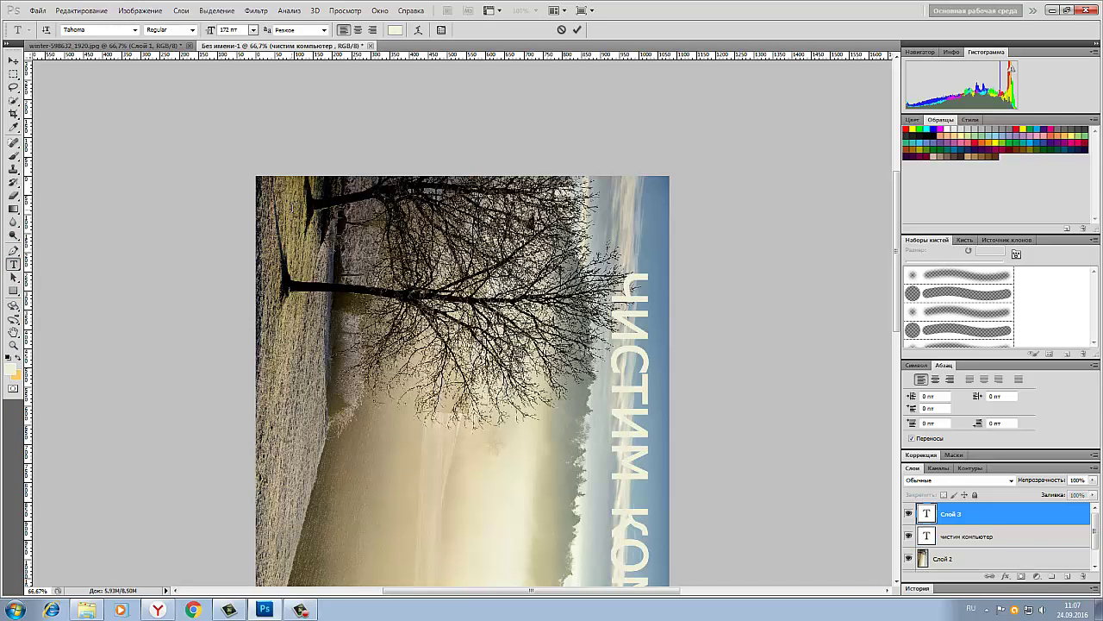
{"action": "right_click", "coordinate": [293, 208]}
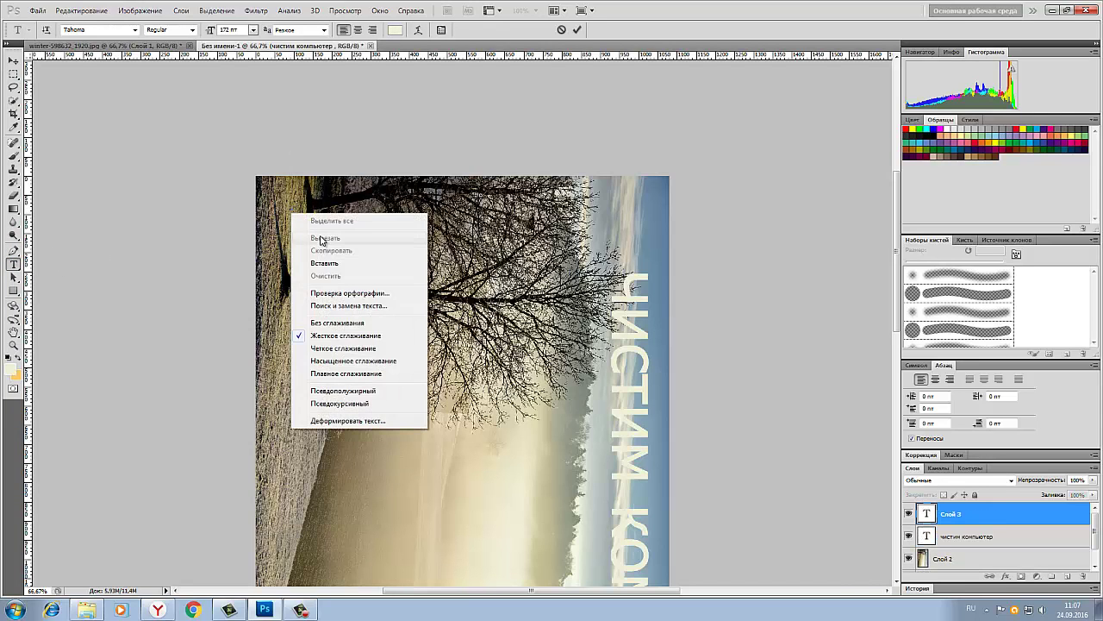
{"action": "left_click", "coordinate": [332, 263]}
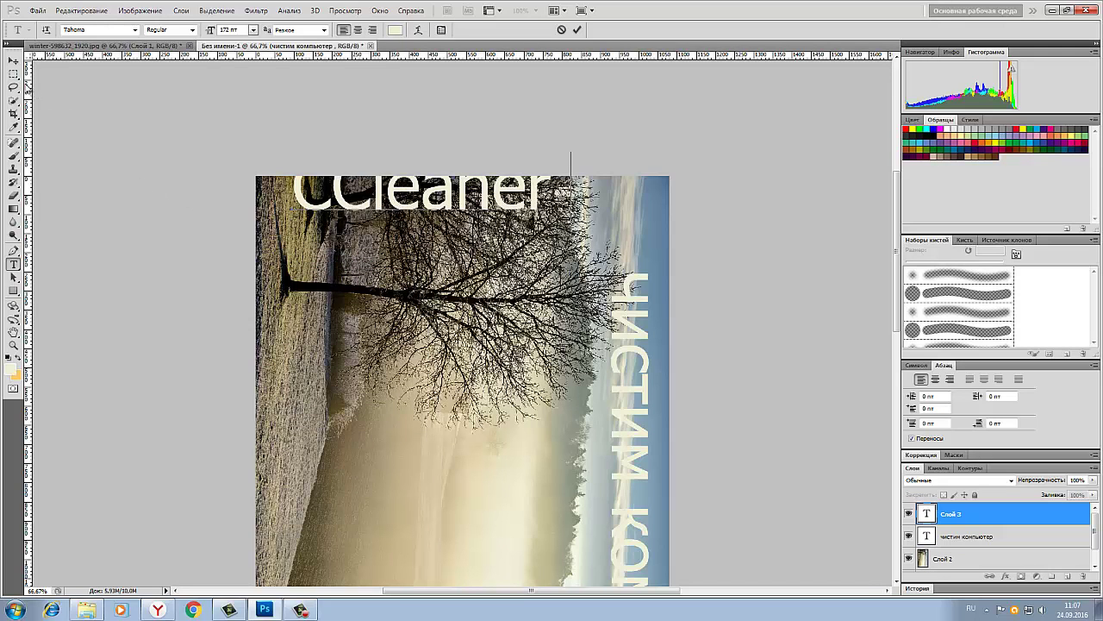
{"action": "left_click", "coordinate": [13, 61]}
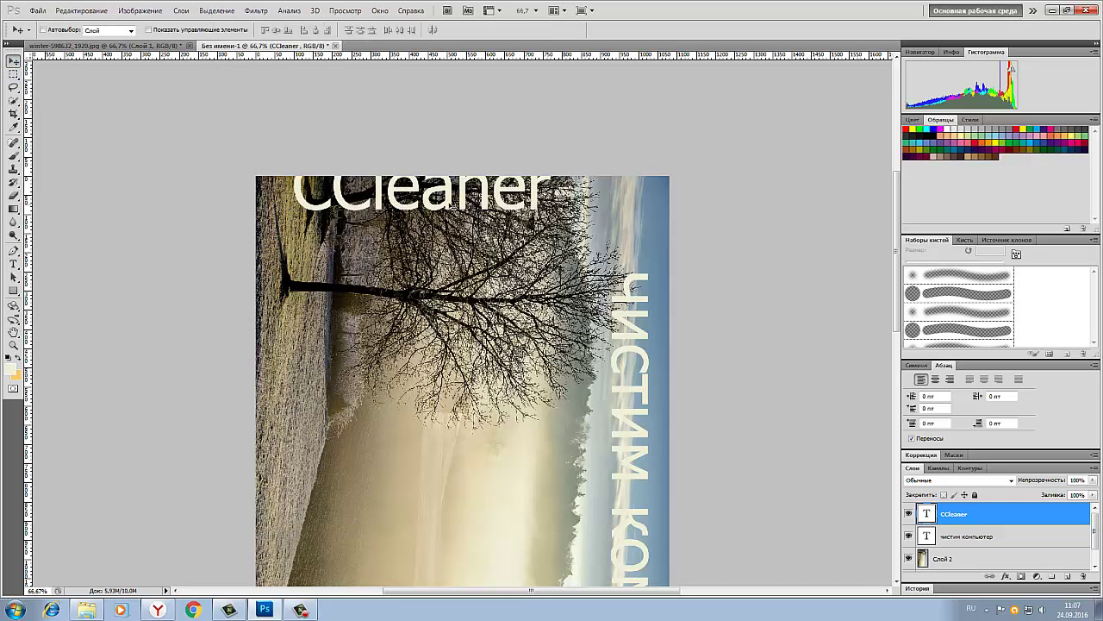
{"action": "left_click_drag", "start_coordinate": [420, 194], "coordinate": [448, 231]}
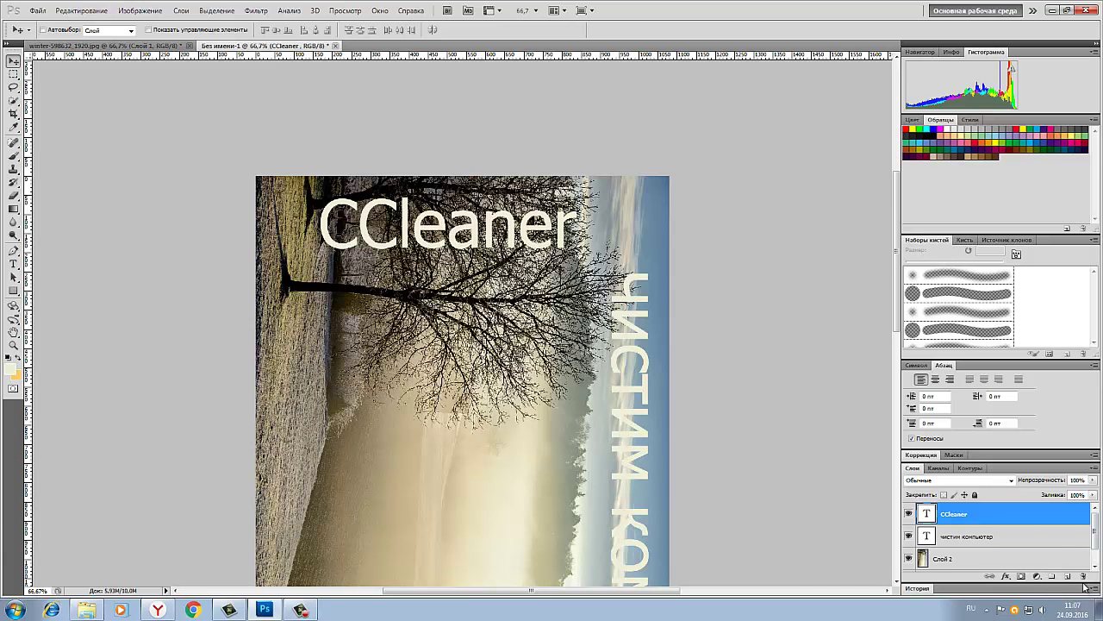
Add a black 3 px outside stroke to the CCleaner text layer through its layer style
{"action": "double_click", "coordinate": [1059, 518]}
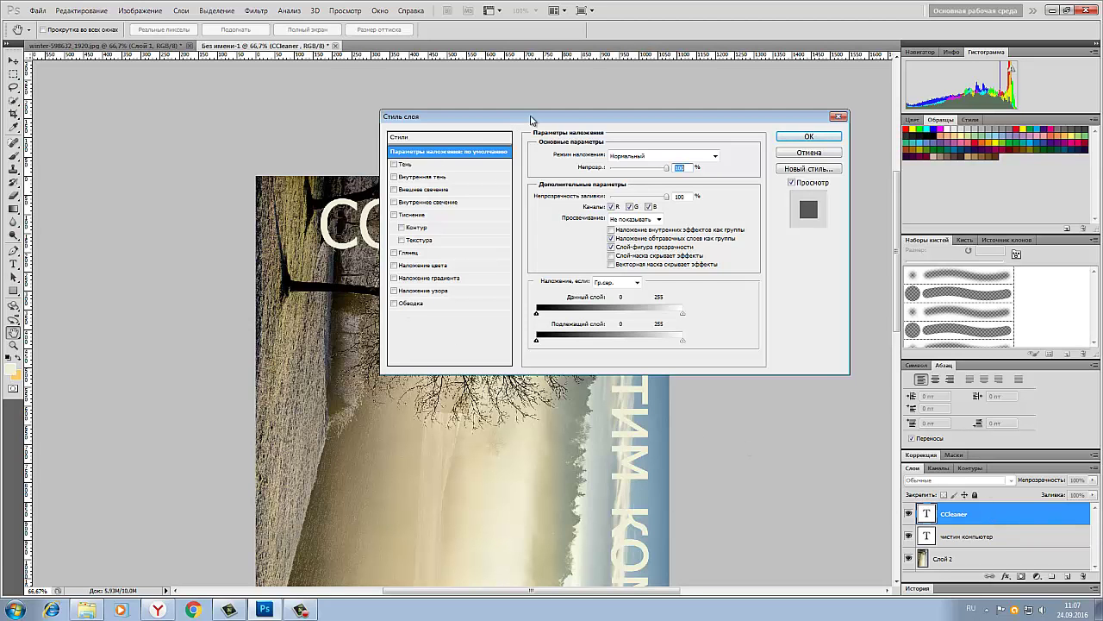
{"action": "left_click_drag", "start_coordinate": [559, 123], "coordinate": [764, 113]}
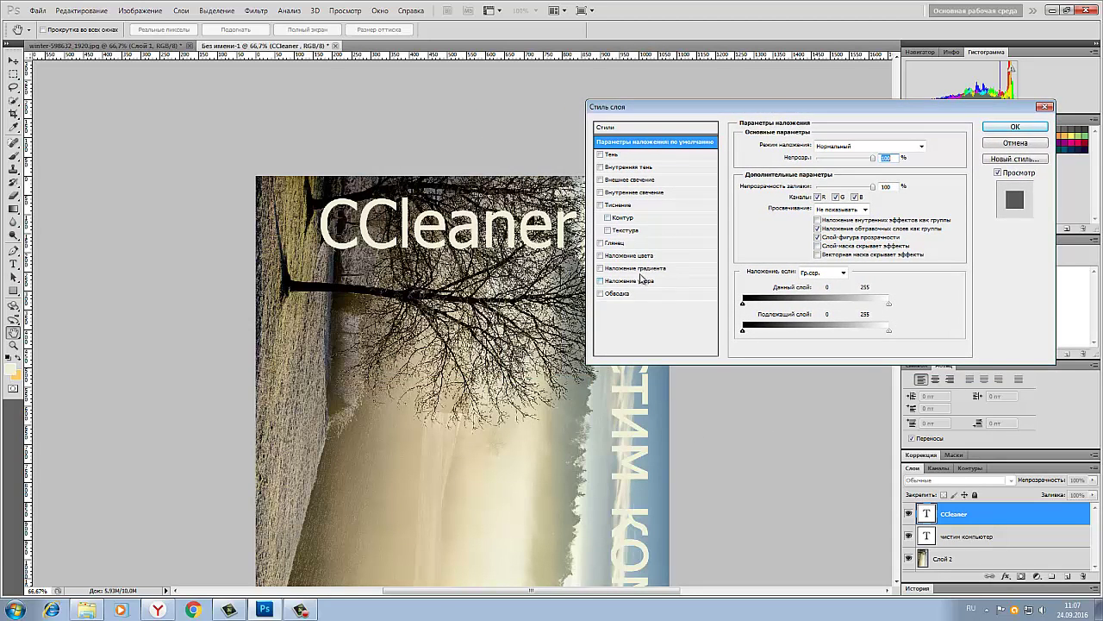
{"action": "left_click", "coordinate": [601, 295]}
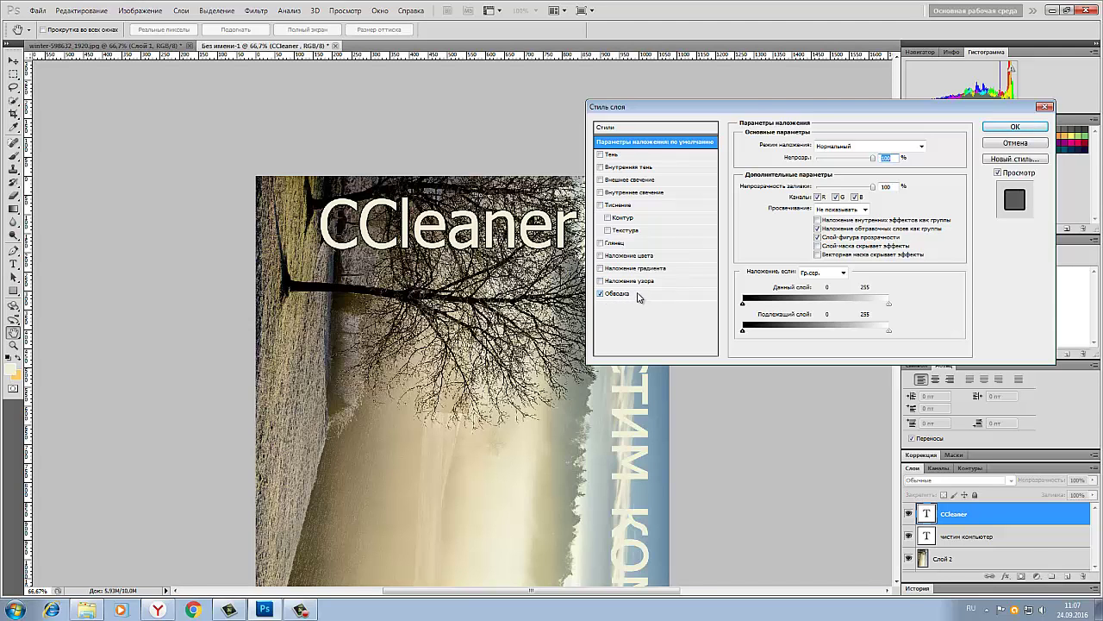
{"action": "left_click", "coordinate": [638, 296]}
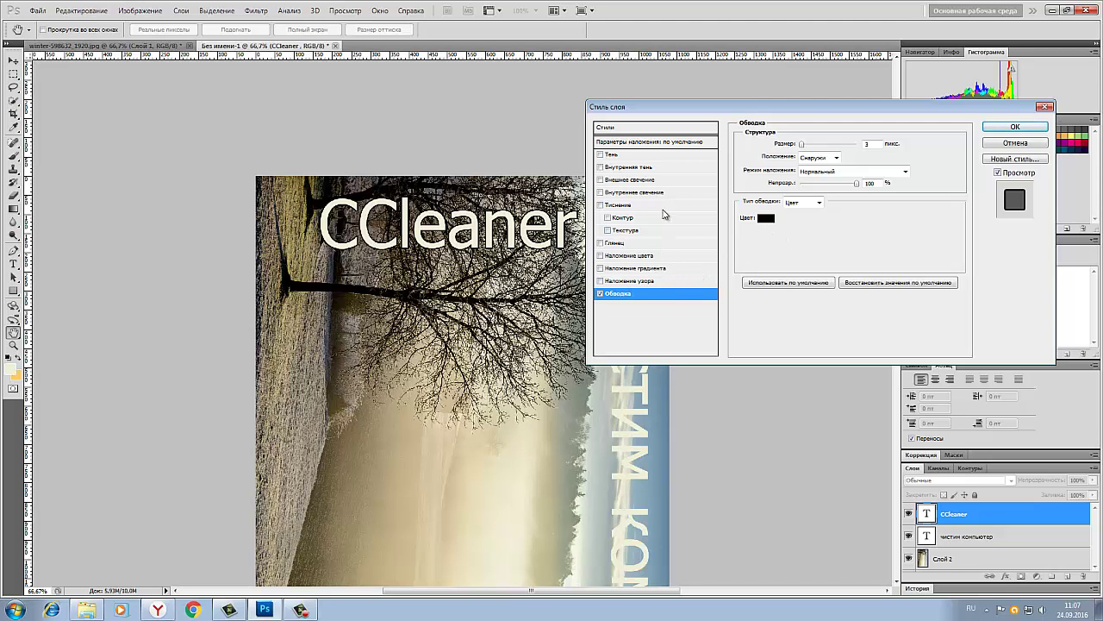
Add a drop shadow to the CCleaner text with a 22 px offset and its light angle turned slightly past vertical
{"action": "left_click", "coordinate": [623, 155]}
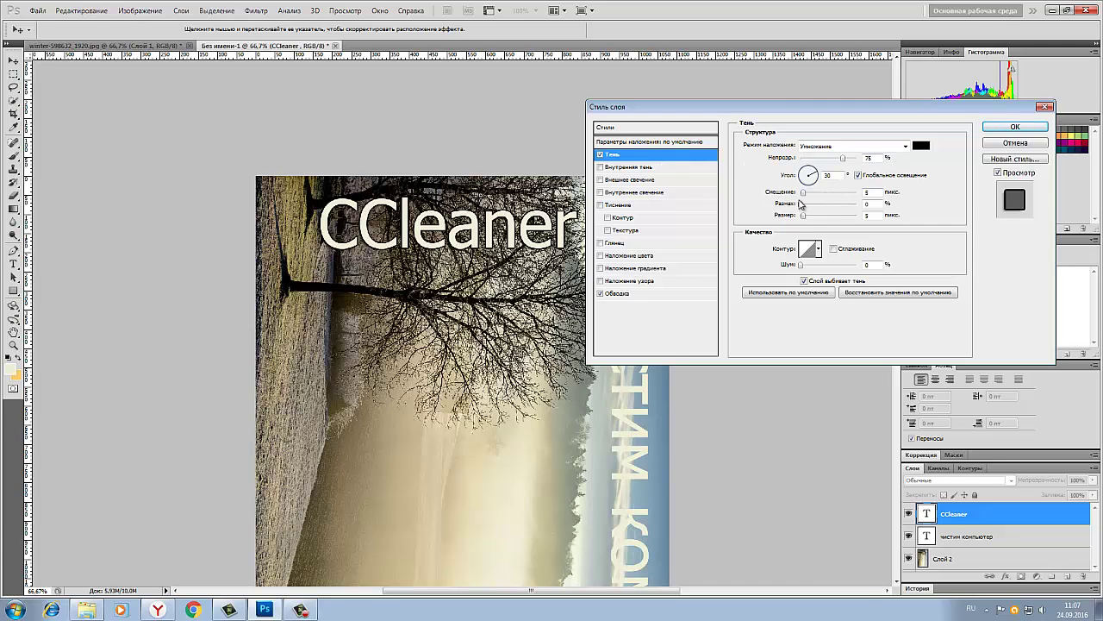
{"action": "left_click_drag", "start_coordinate": [803, 196], "coordinate": [816, 199]}
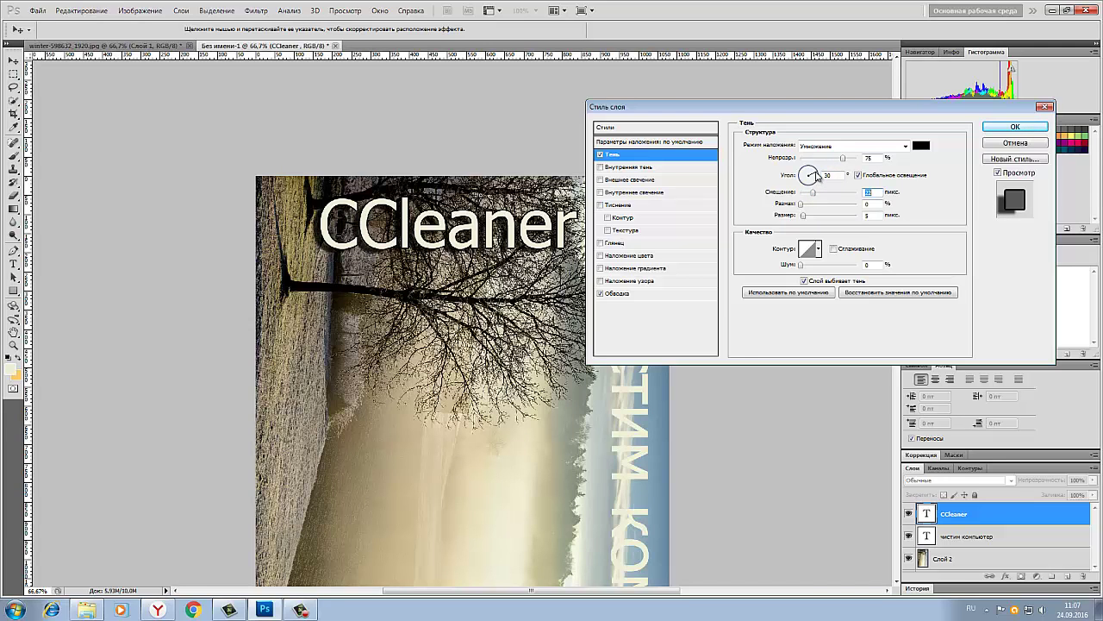
{"action": "left_click_drag", "start_coordinate": [815, 176], "coordinate": [809, 174]}
{"action": "left_click_drag", "start_coordinate": [809, 175], "coordinate": [806, 176]}
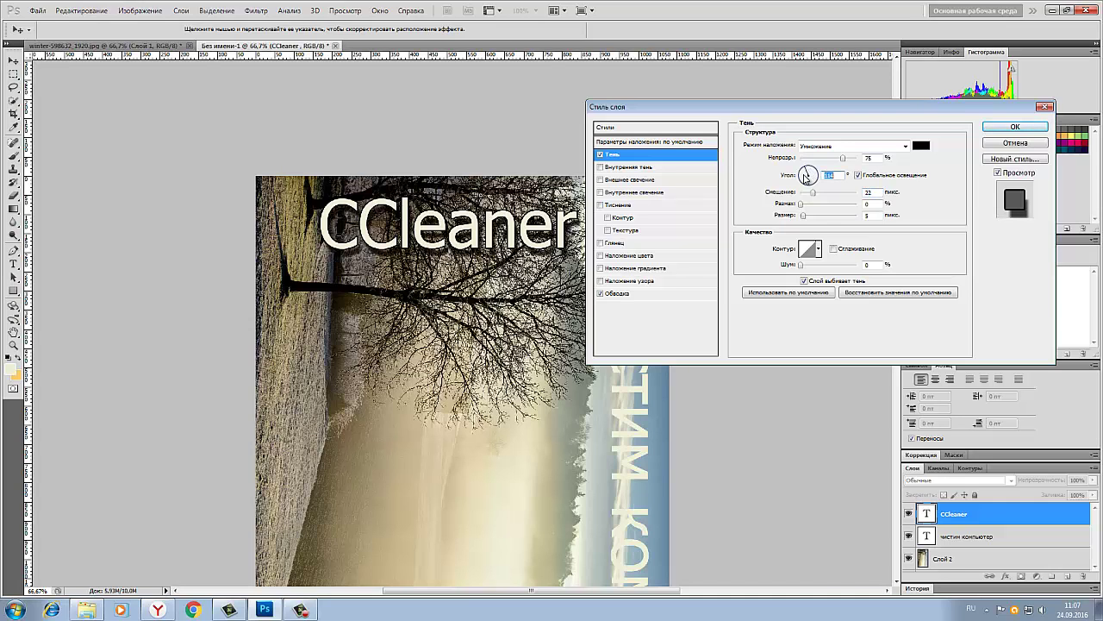
Set the CCleaner drop shadow's colour to dark grey #504b4b and apply the layer style
{"action": "left_click", "coordinate": [922, 145]}
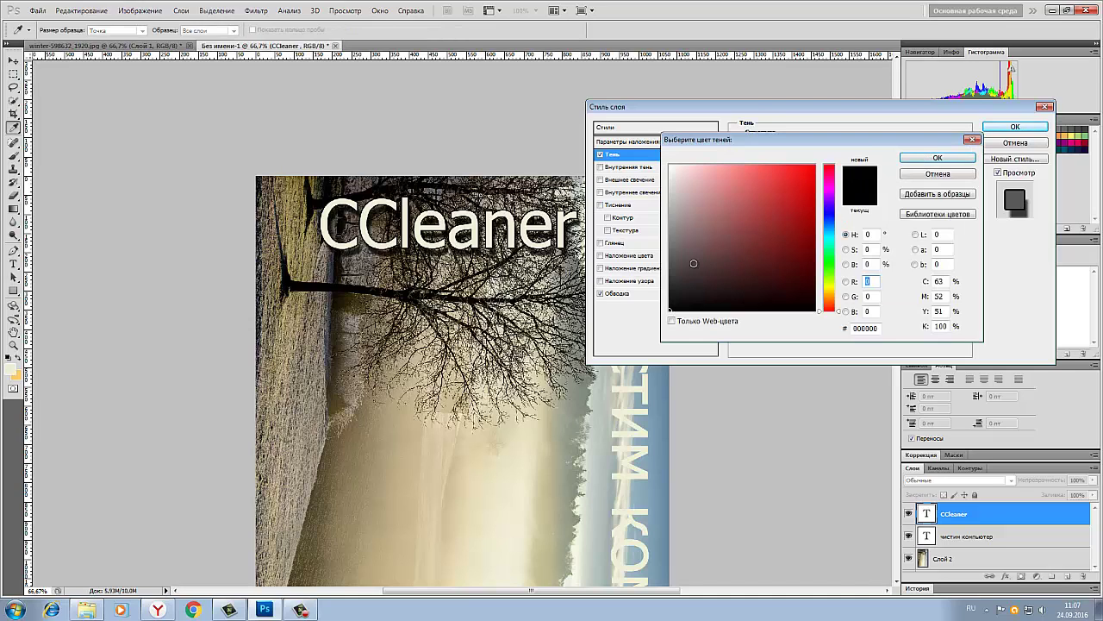
{"action": "left_click", "coordinate": [676, 246]}
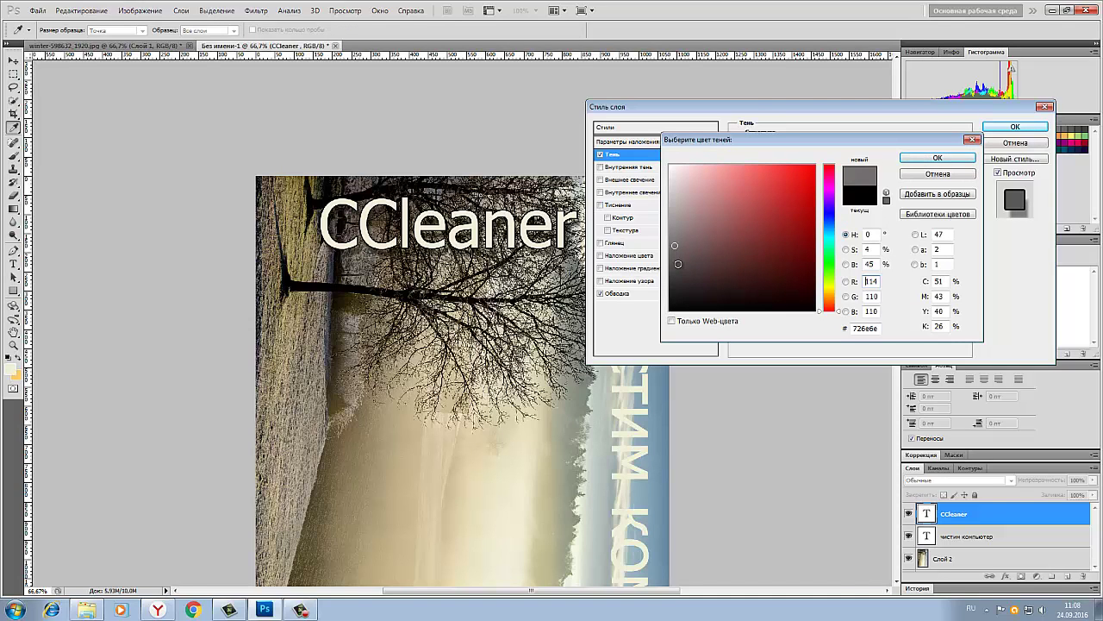
{"action": "left_click", "coordinate": [678, 263]}
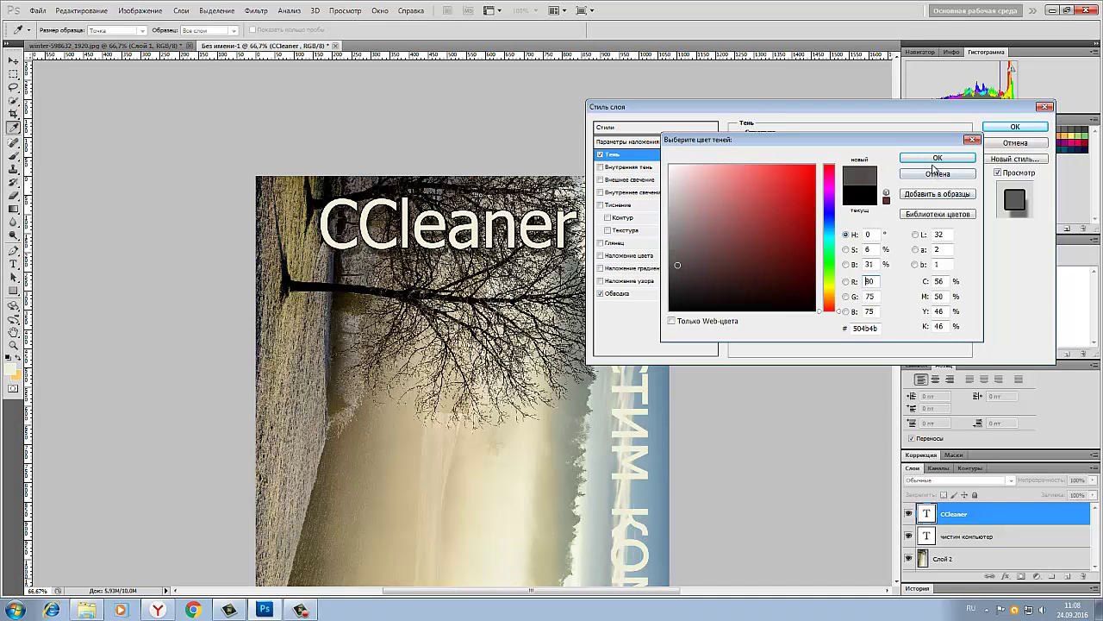
{"action": "left_click", "coordinate": [939, 159]}
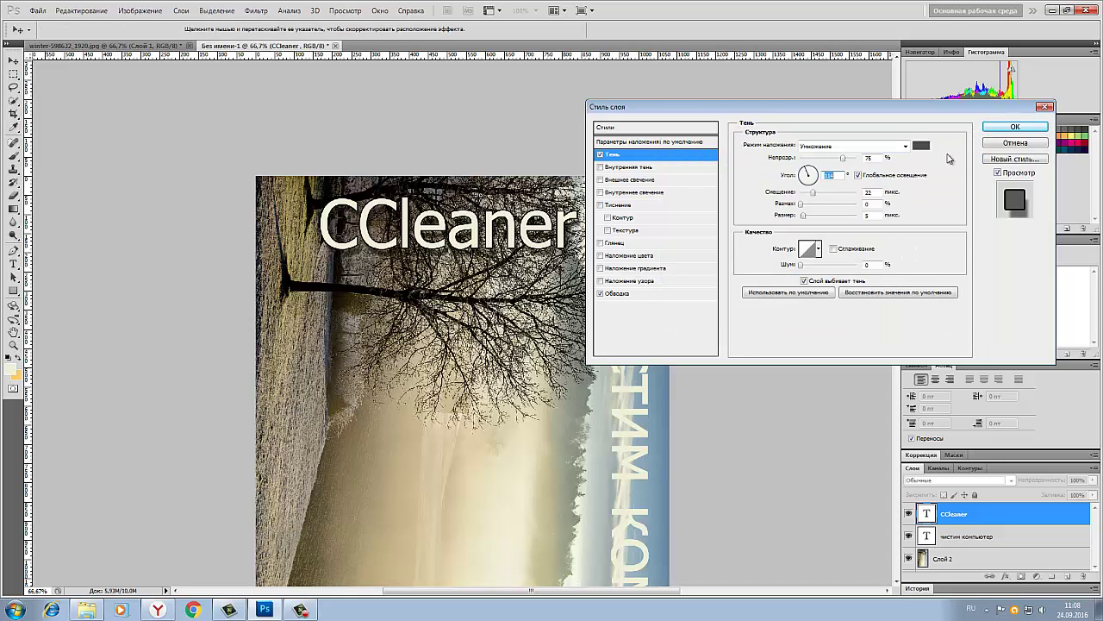
{"action": "left_click", "coordinate": [1015, 128]}
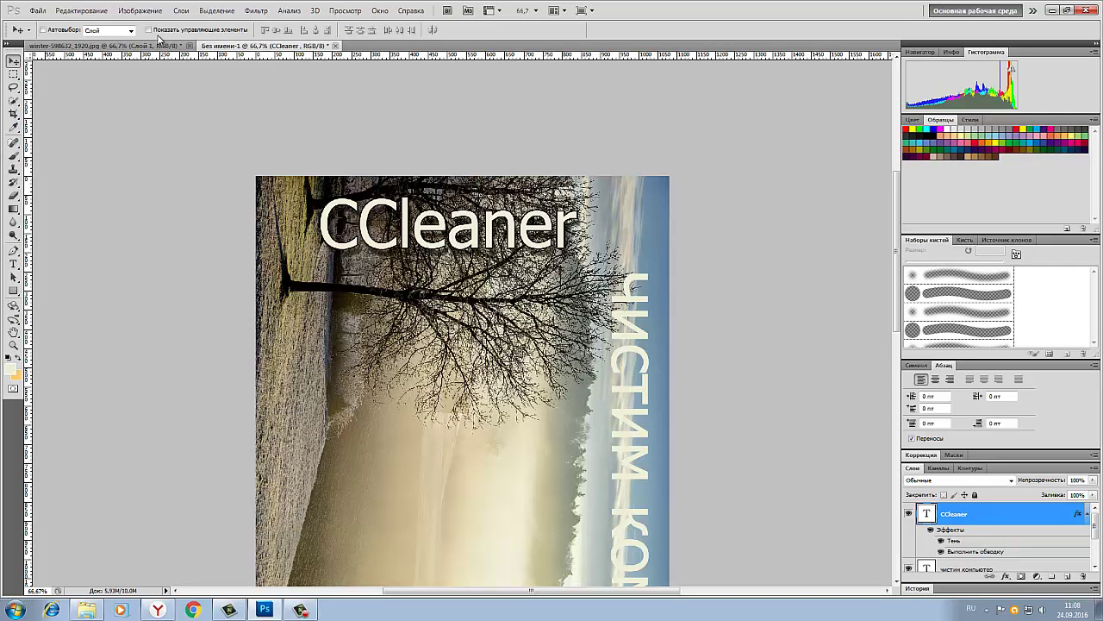
Rotate the entire image 90° counterclockwise and move the vertical CCleaner text slightly up beside the tree
{"action": "left_click", "coordinate": [135, 12]}
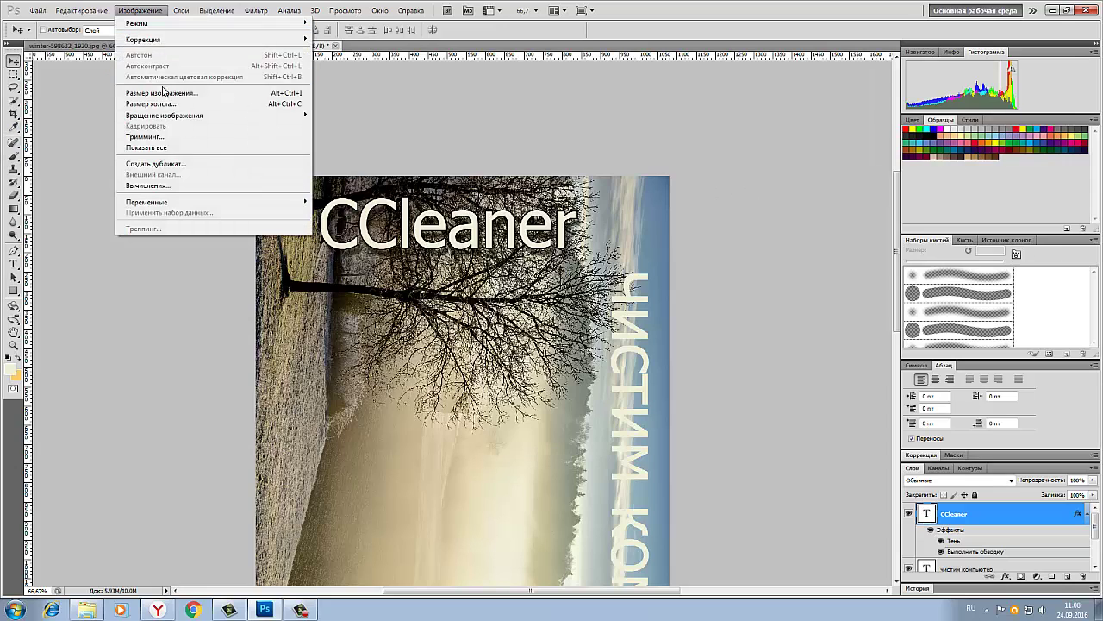
{"action": "mouse_move", "coordinate": [160, 115]}
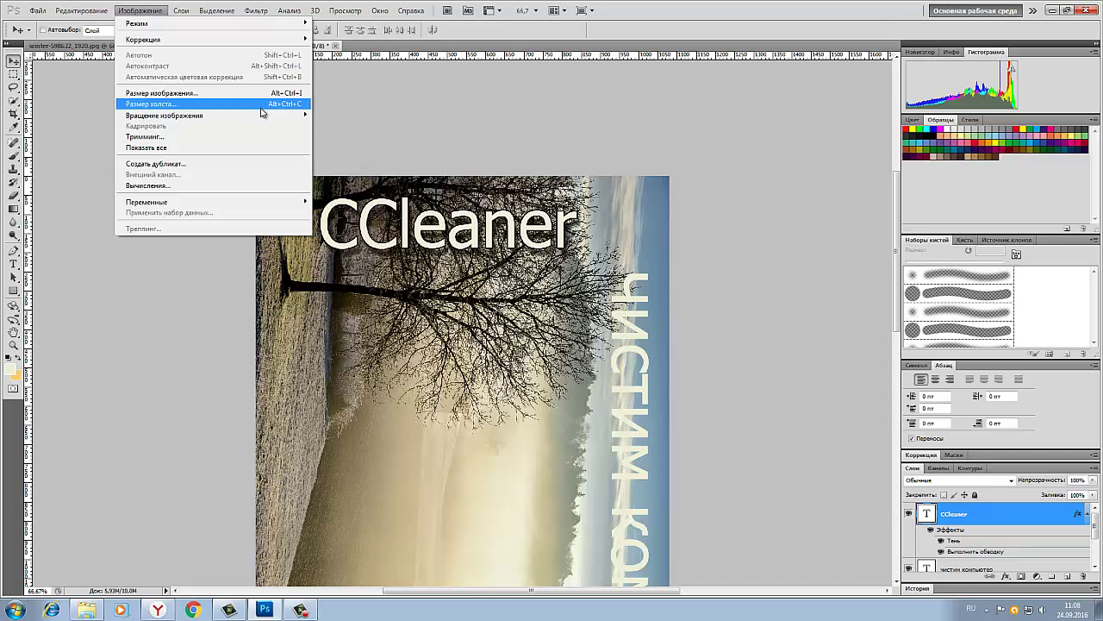
{"action": "mouse_move", "coordinate": [265, 115]}
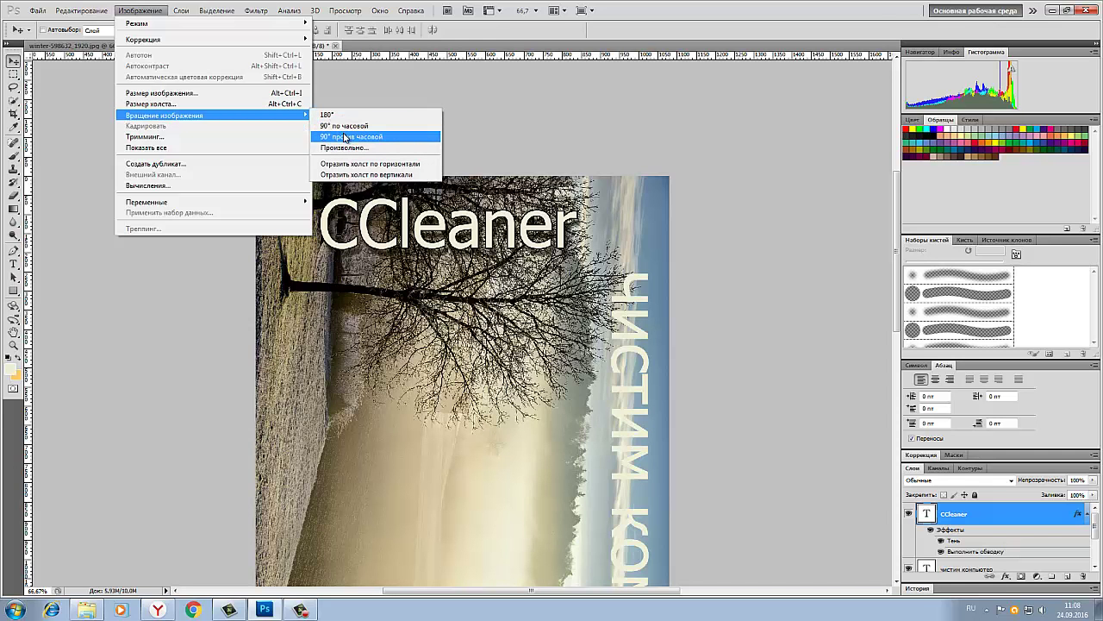
{"action": "left_click", "coordinate": [345, 136]}
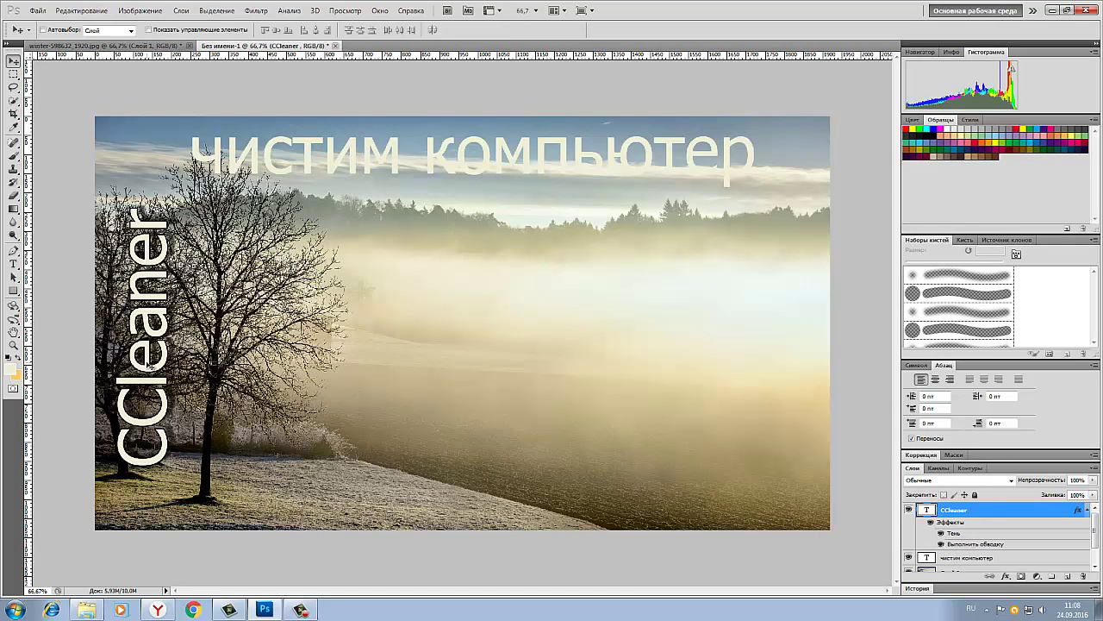
{"action": "left_click_drag", "start_coordinate": [152, 366], "coordinate": [152, 341]}
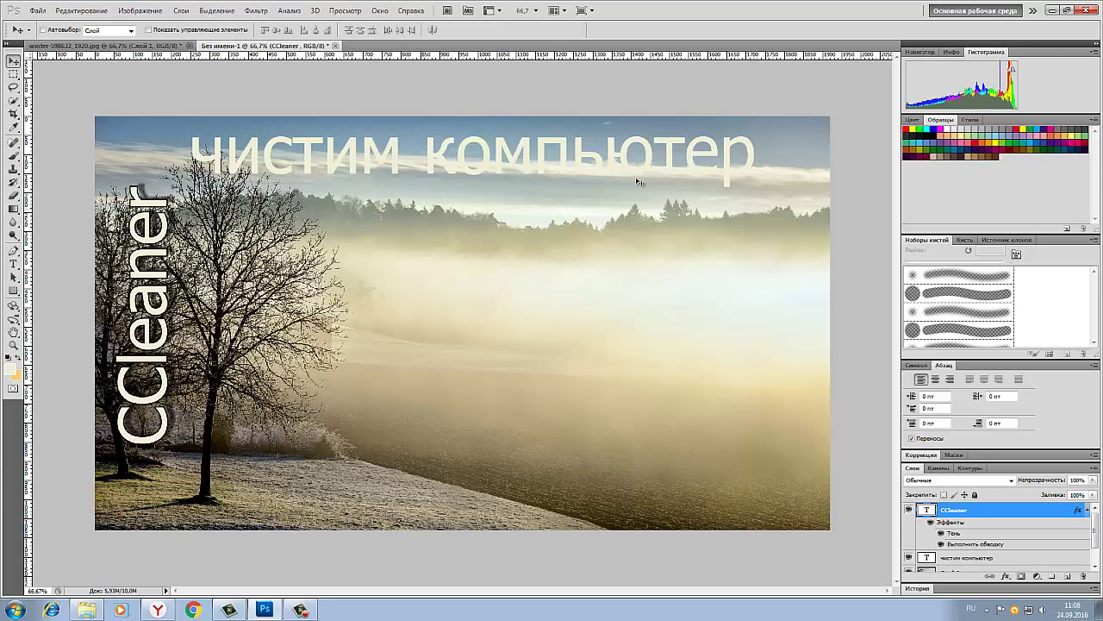
Give the "чистим компьютер" title layer the same kind of stroke and drop shadow as the CCleaner text
{"action": "left_click_drag", "start_coordinate": [757, 416], "coordinate": [603, 160]}
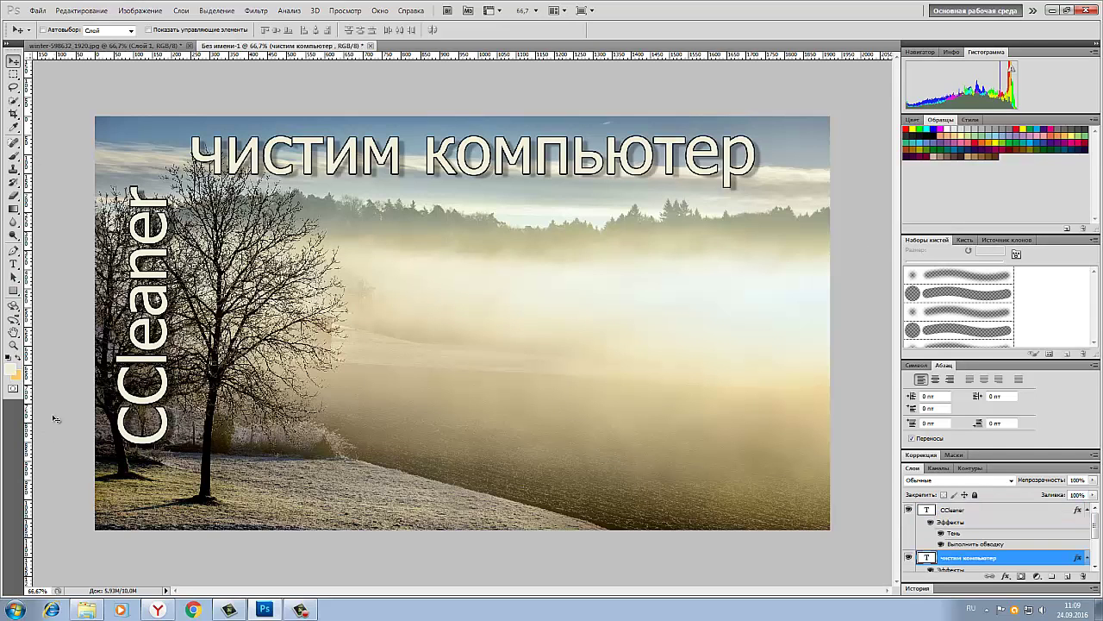
Paste the copied CCleaner description as a 36 pt Tahoma horizontal text block above Слой 2, over the foggy area beside the tree
{"action": "left_click", "coordinate": [14, 265]}
{"action": "right_click", "coordinate": [14, 264]}
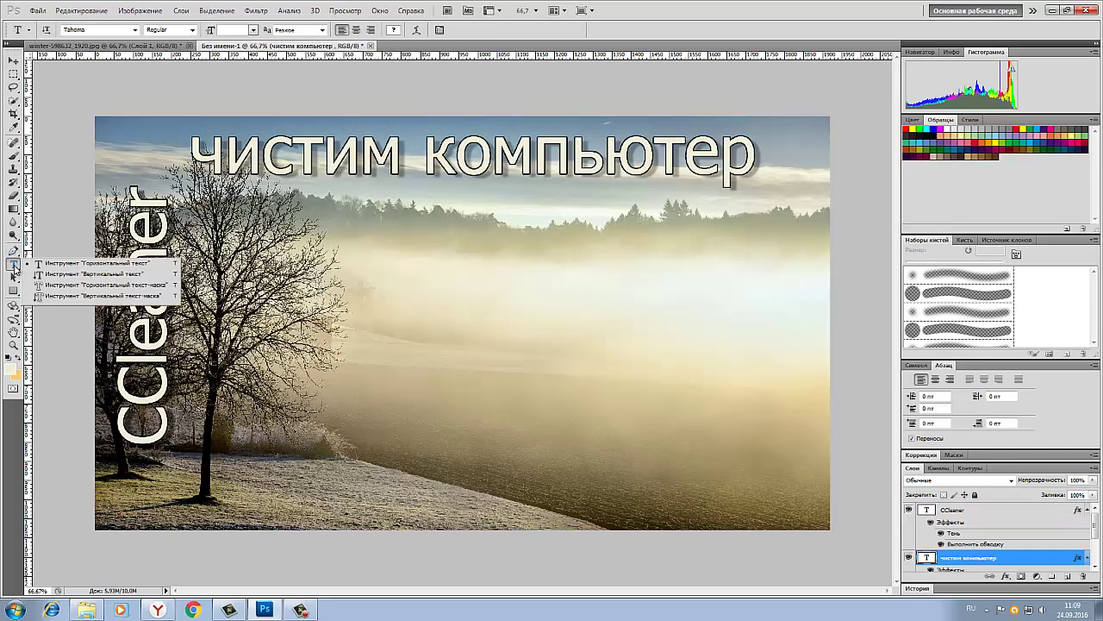
{"action": "left_click", "coordinate": [67, 267]}
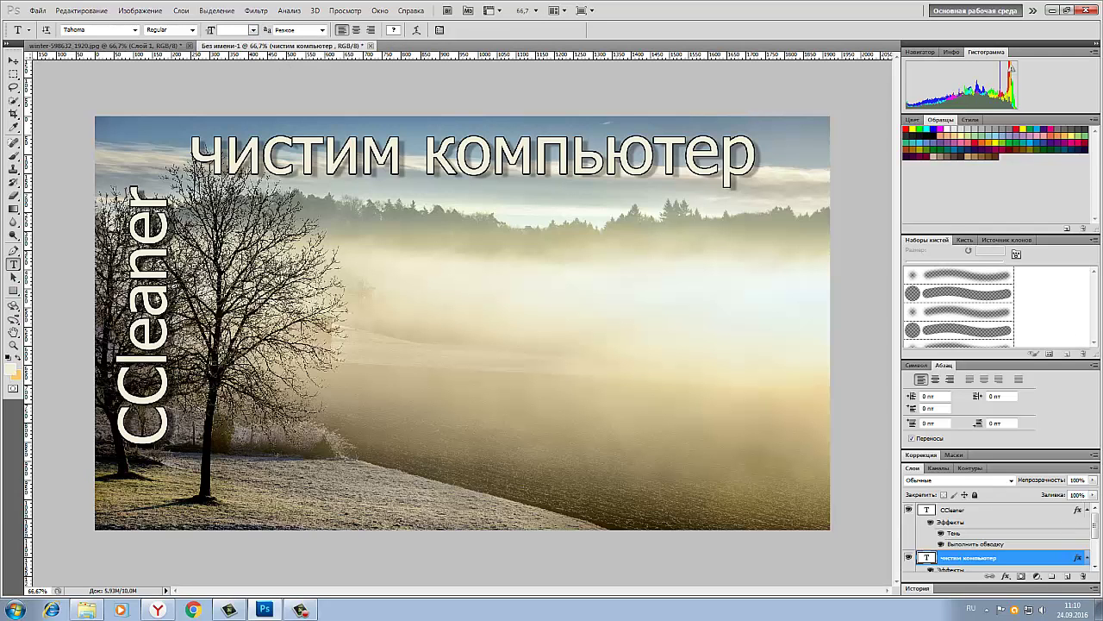
{"action": "scroll", "coordinate": [995, 535], "scroll_direction": "down", "scroll_amount": 2}
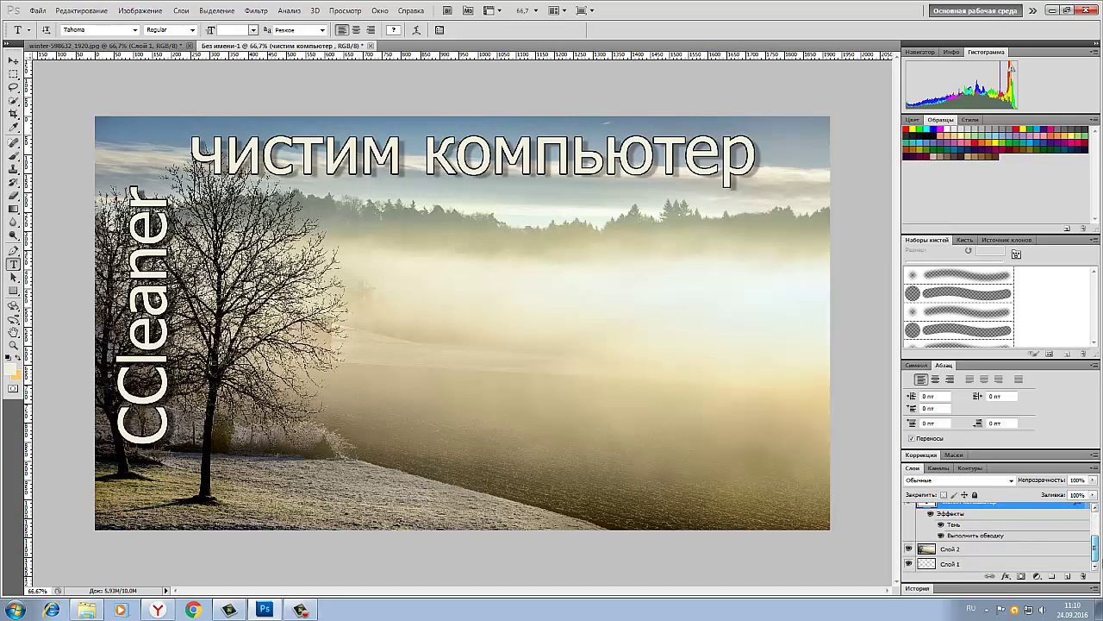
{"action": "left_click", "coordinate": [1008, 555]}
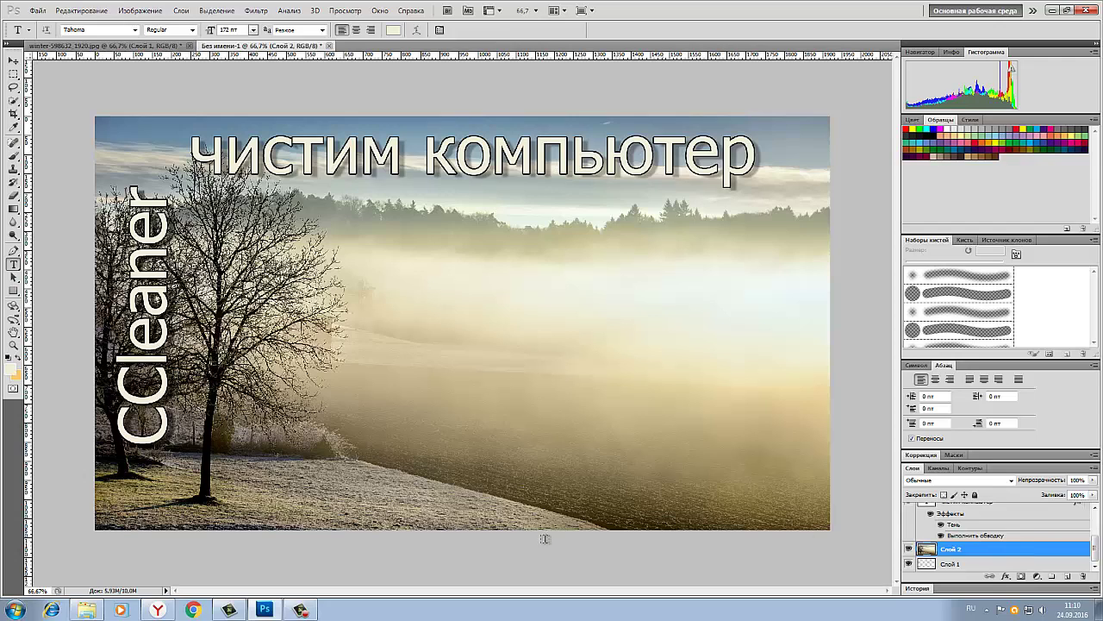
{"action": "left_click", "coordinate": [254, 31]}
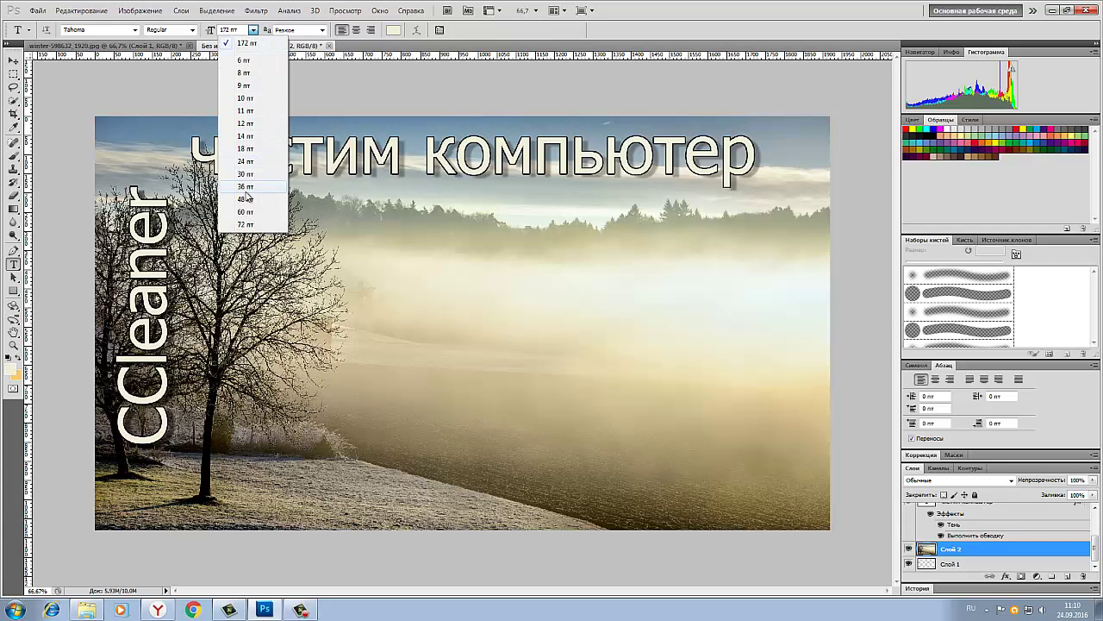
{"action": "left_click", "coordinate": [246, 212]}
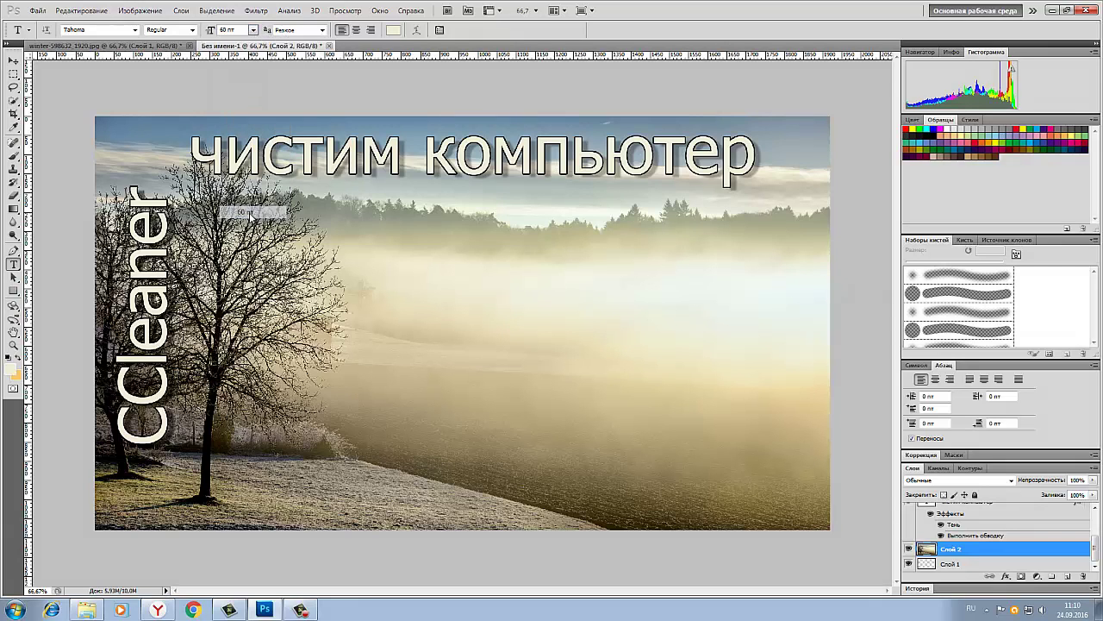
{"action": "left_click", "coordinate": [392, 258]}
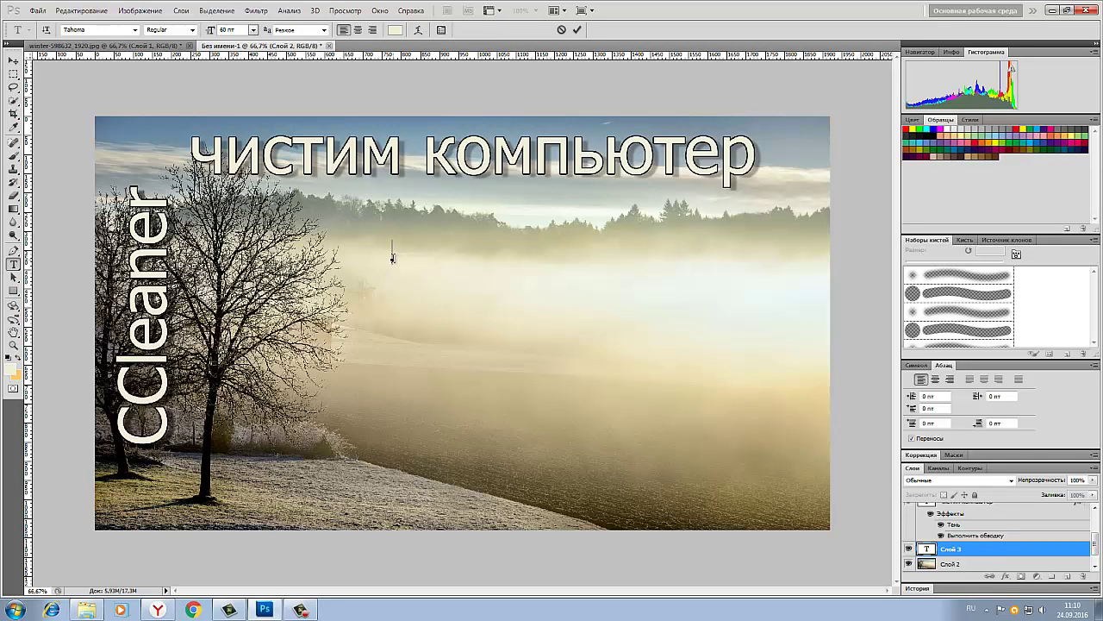
{"action": "right_click", "coordinate": [392, 258]}
{"action": "left_click", "coordinate": [476, 311]}
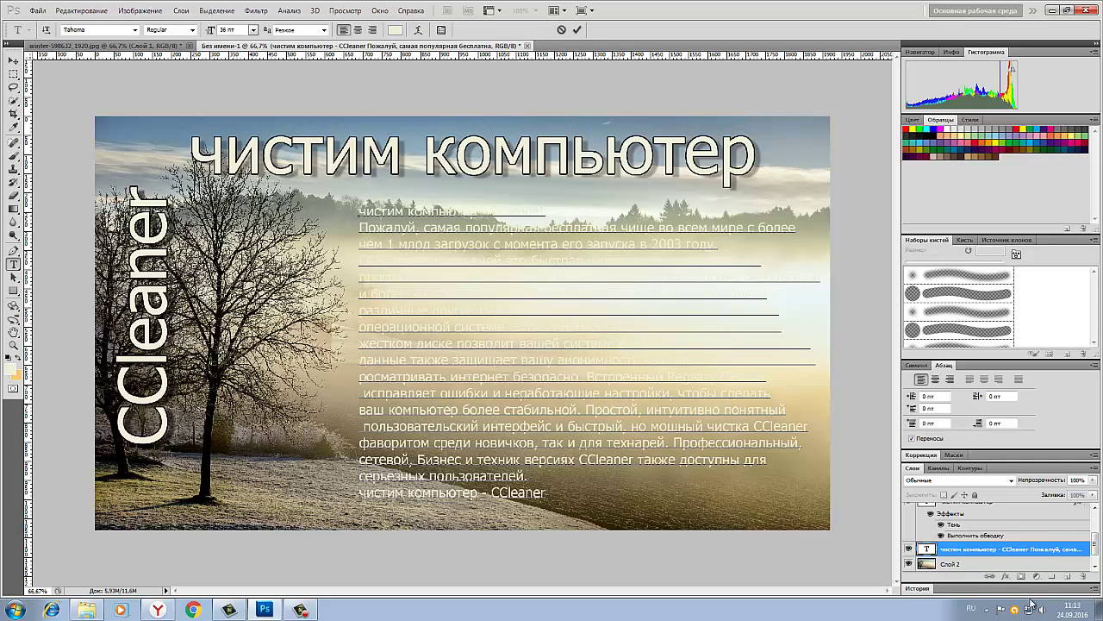
{"action": "left_click", "coordinate": [1085, 553]}
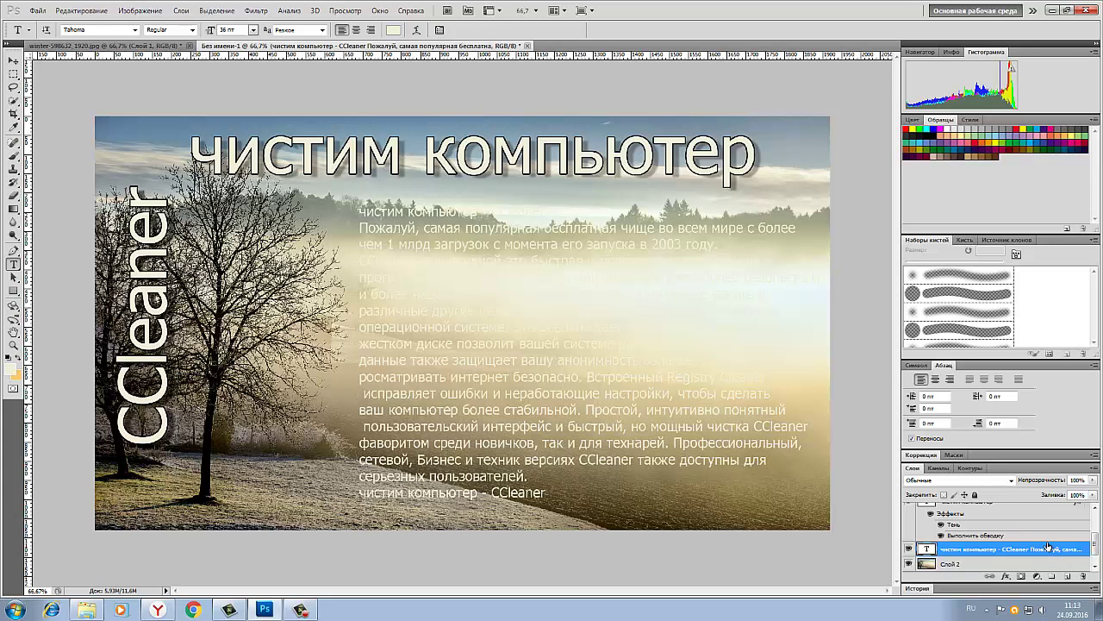
Add a dark outside stroke and a drop shadow to the description text layer through its layer style
{"action": "double_click", "coordinate": [1048, 547]}
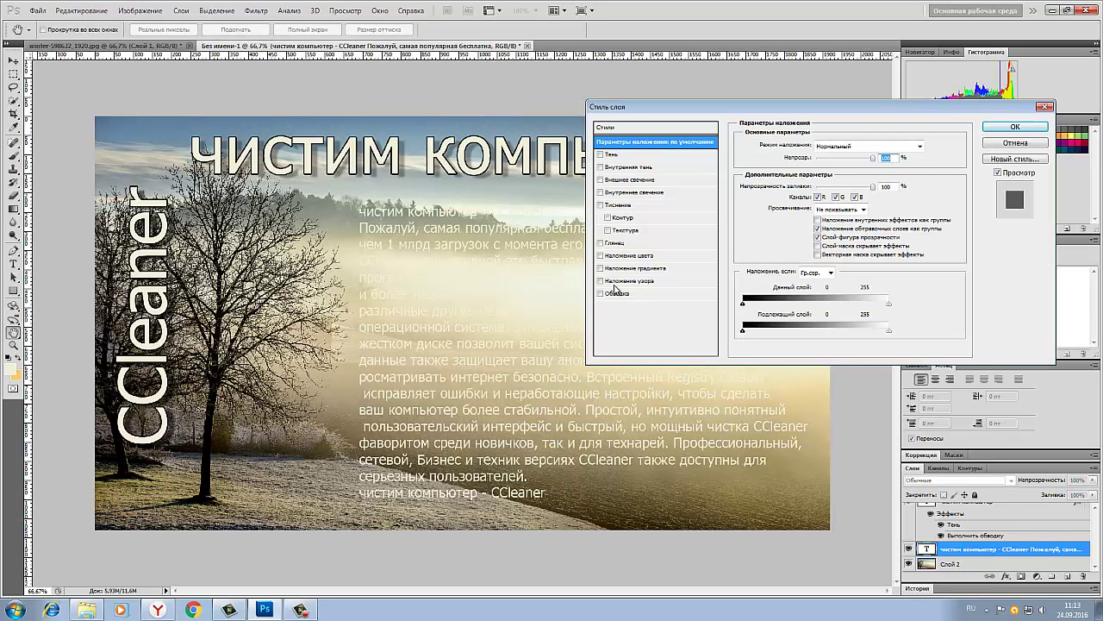
{"action": "left_click", "coordinate": [600, 293]}
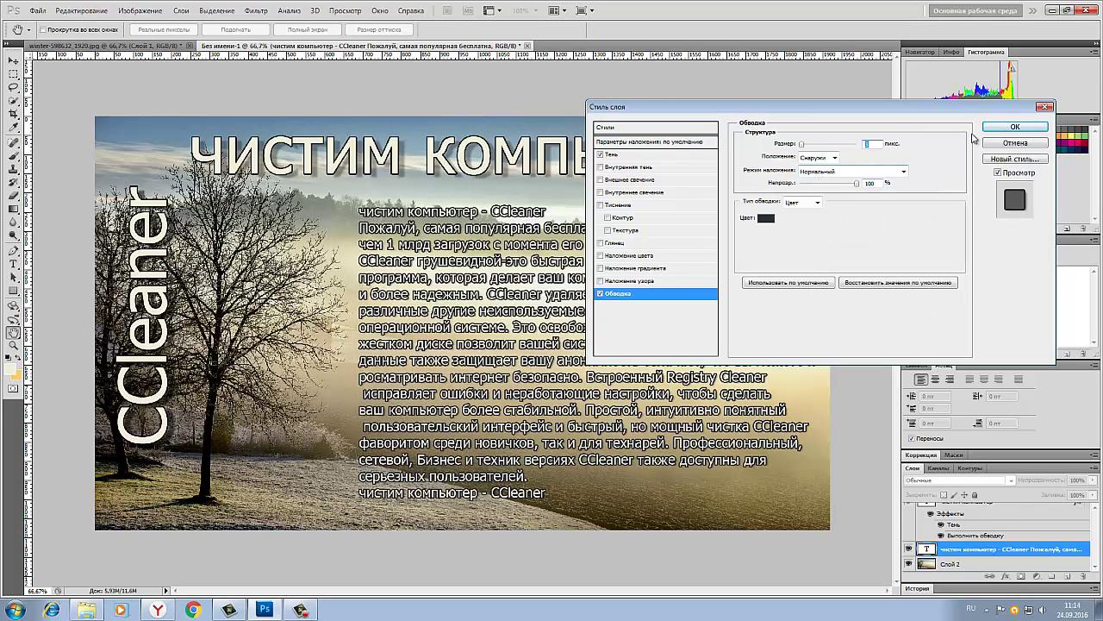
{"action": "left_click", "coordinate": [1013, 128]}
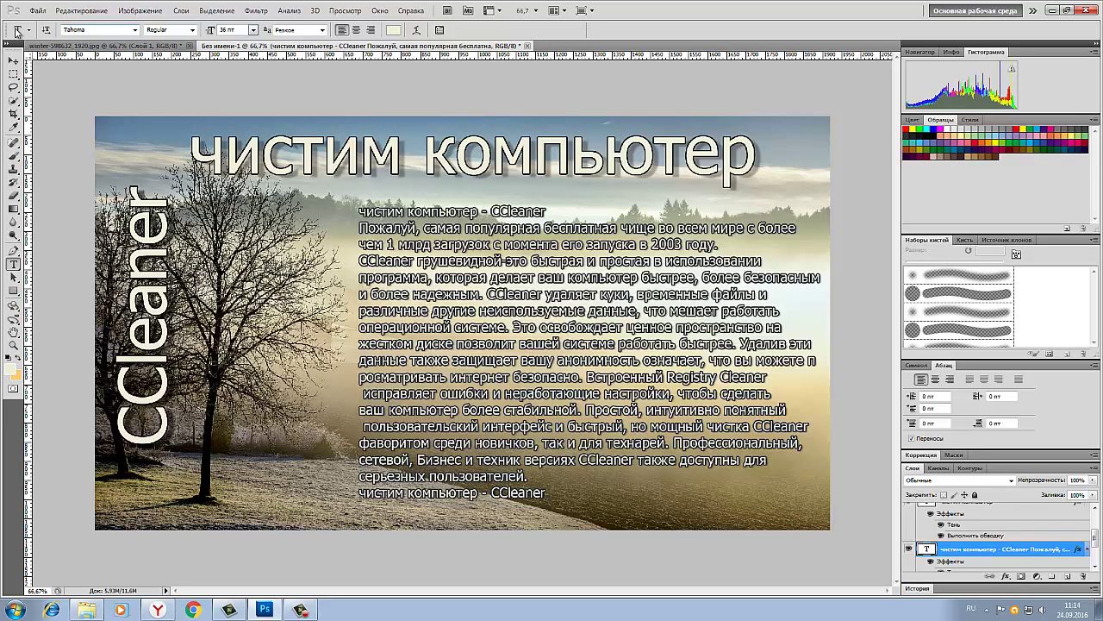
Save the picture to the desktop as the JPEG file Без имени-1.jpg with high quality and the baseline standard format
{"action": "left_click", "coordinate": [38, 12]}
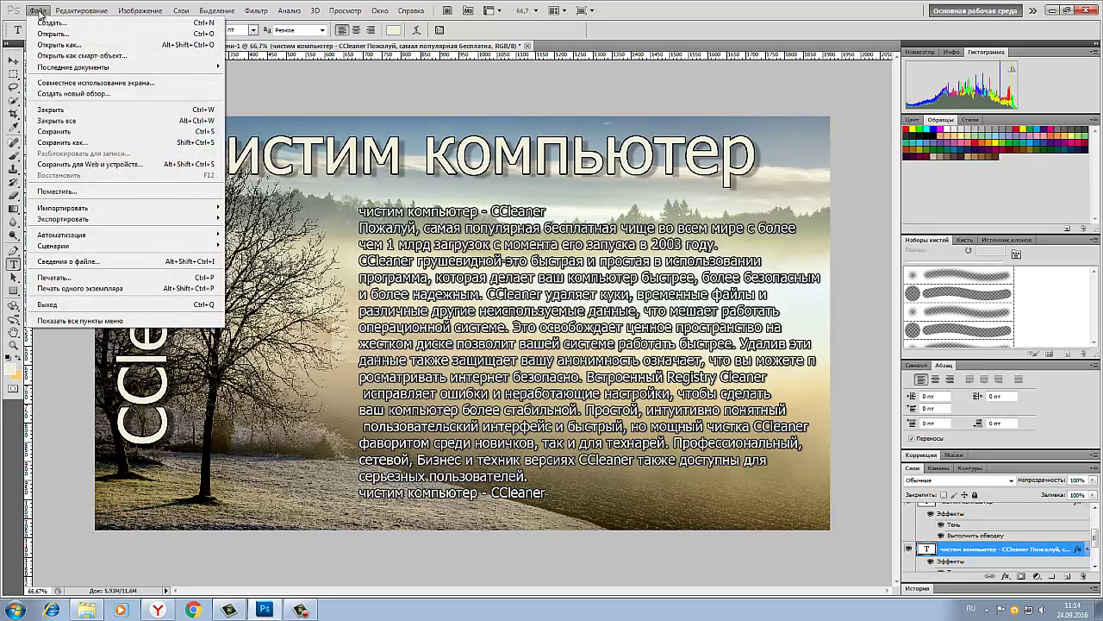
{"action": "left_click", "coordinate": [62, 144]}
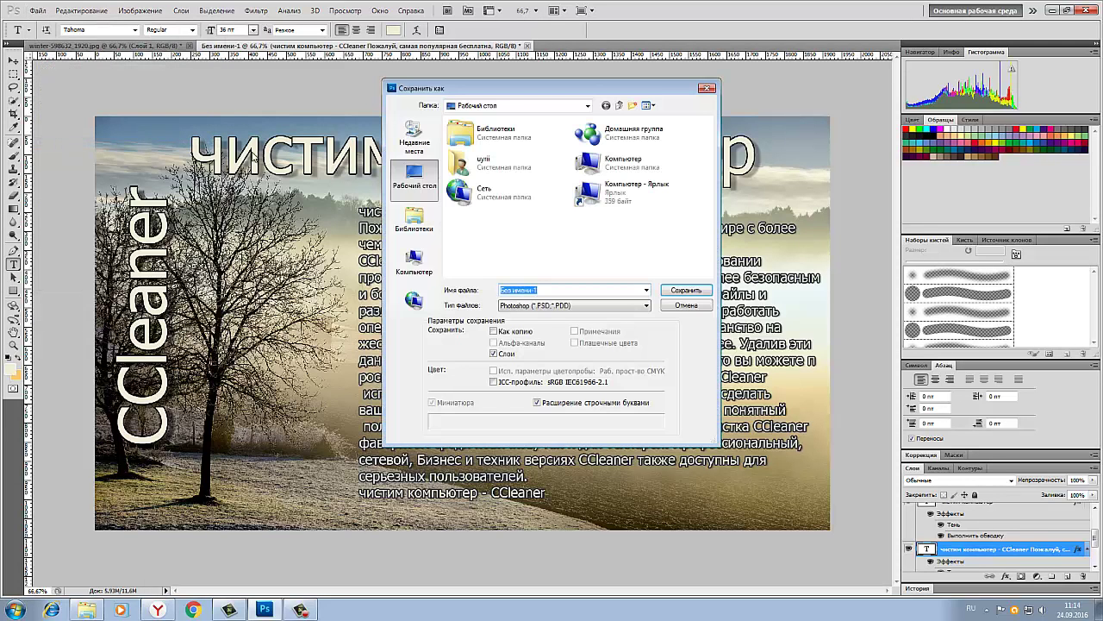
{"action": "left_click", "coordinate": [422, 178]}
{"action": "left_click", "coordinate": [648, 306]}
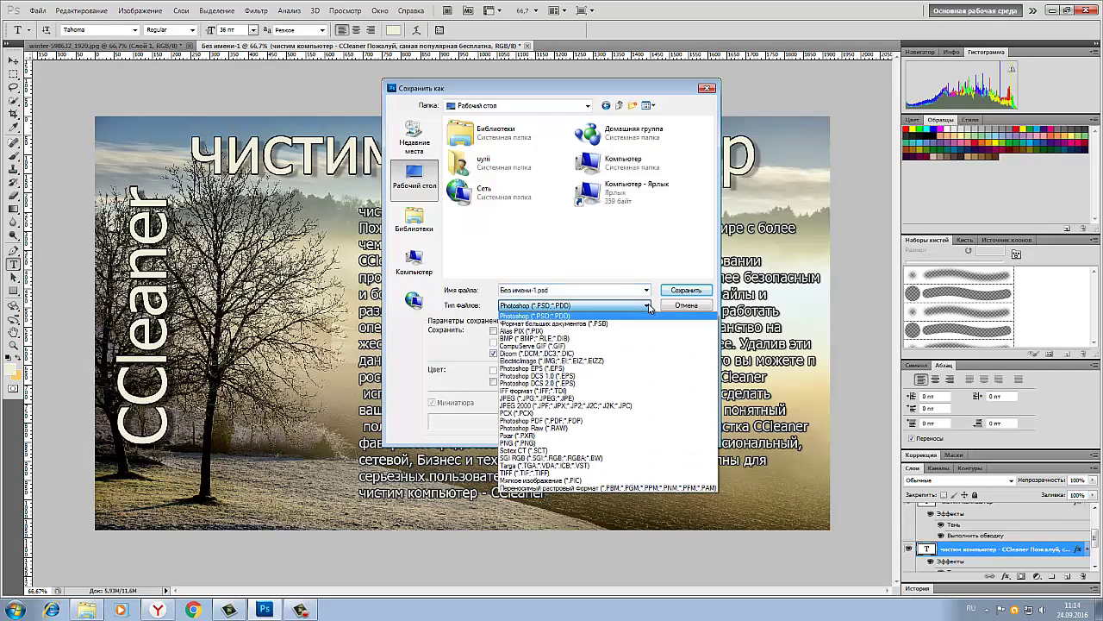
{"action": "left_click", "coordinate": [569, 399]}
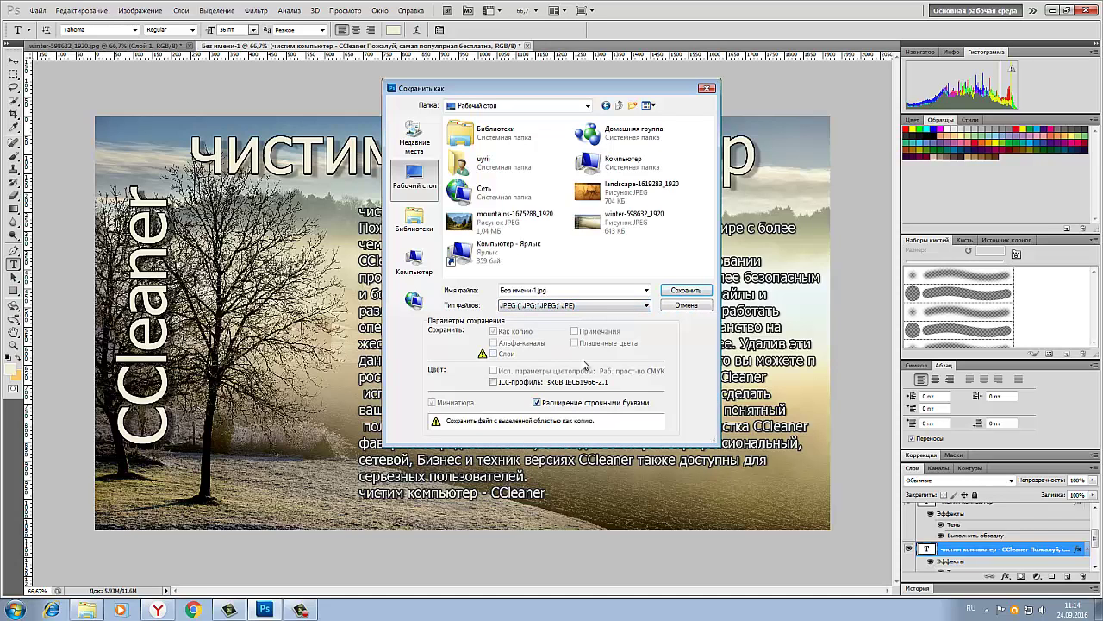
{"action": "left_click", "coordinate": [687, 290]}
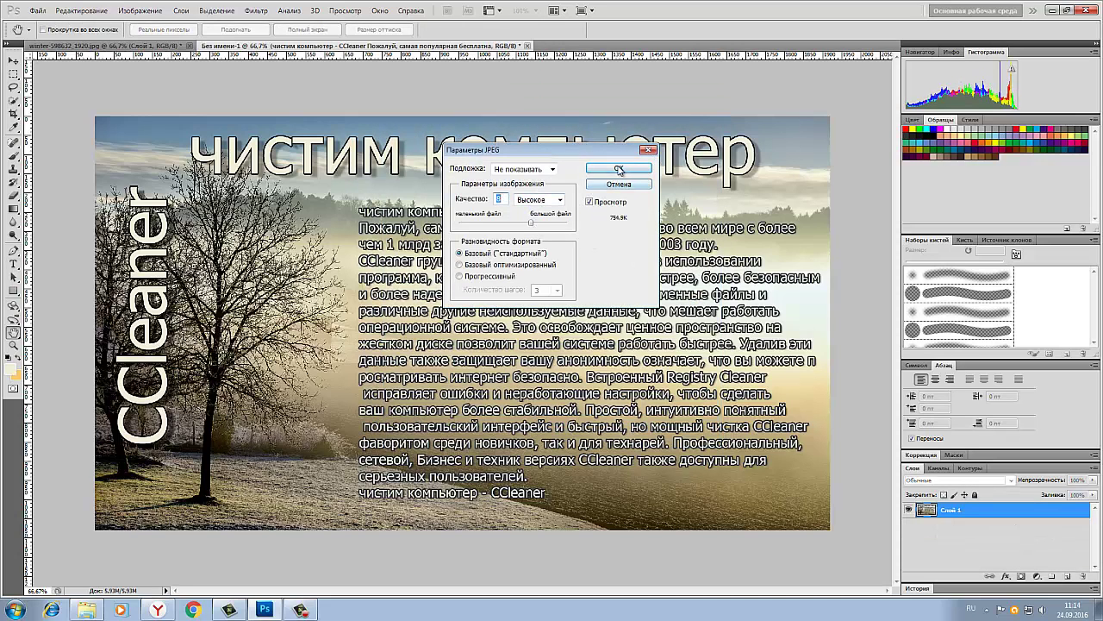
{"action": "left_click", "coordinate": [618, 168]}
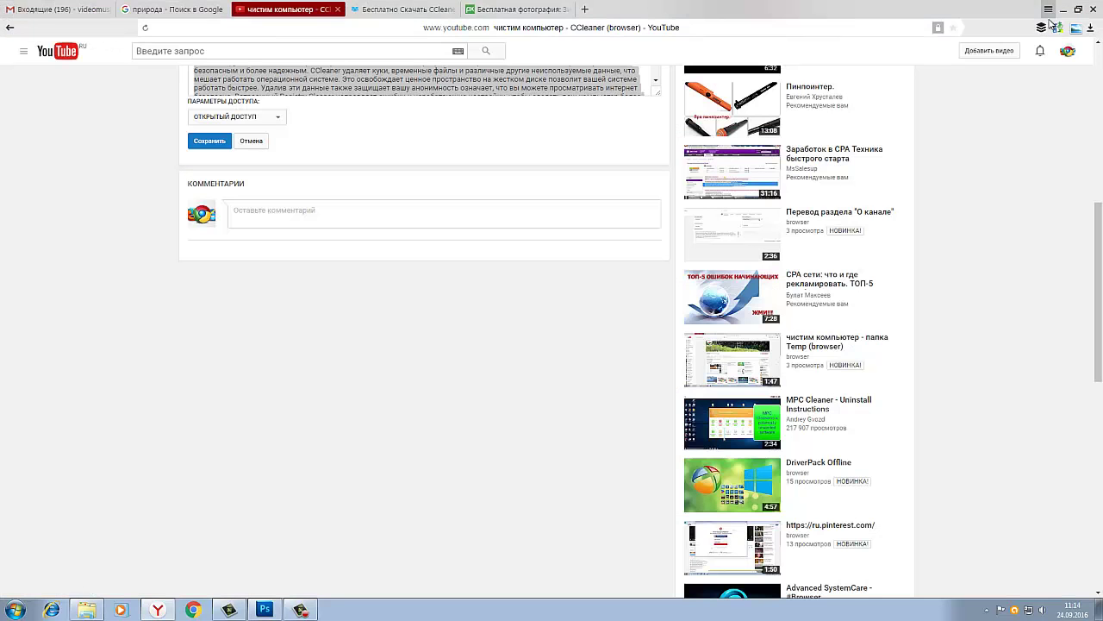
Switch to YouTube in the browser and open the information and settings of "чистим компьютер - CCleaner (browser)" from the channel's video manager
{"action": "left_click", "coordinate": [1053, 12]}
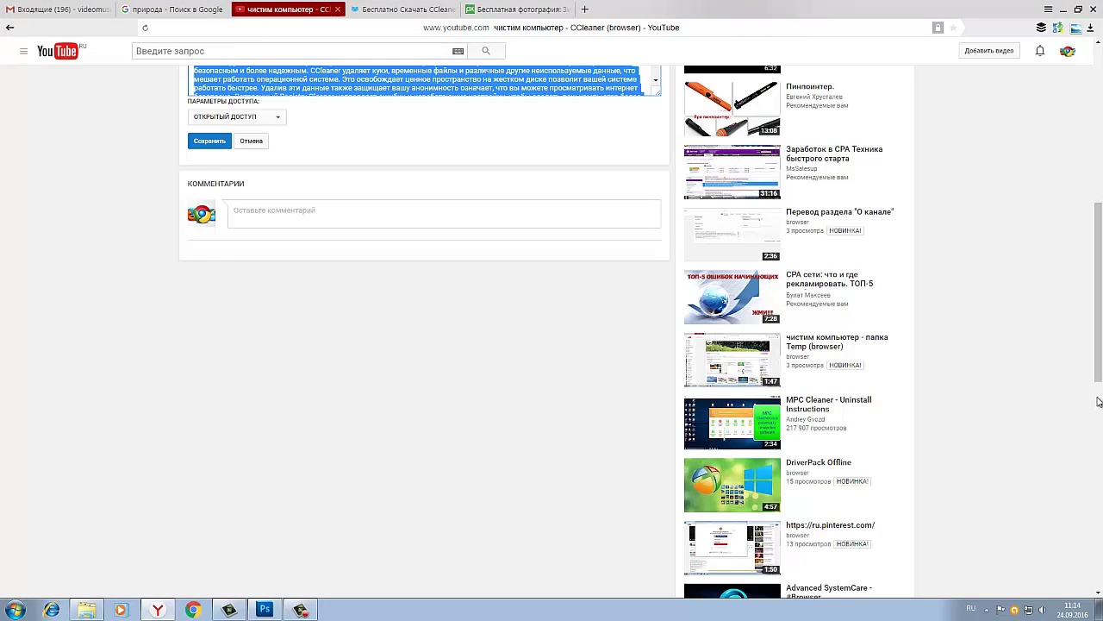
{"action": "left_click_drag", "start_coordinate": [1091, 369], "coordinate": [1038, 112]}
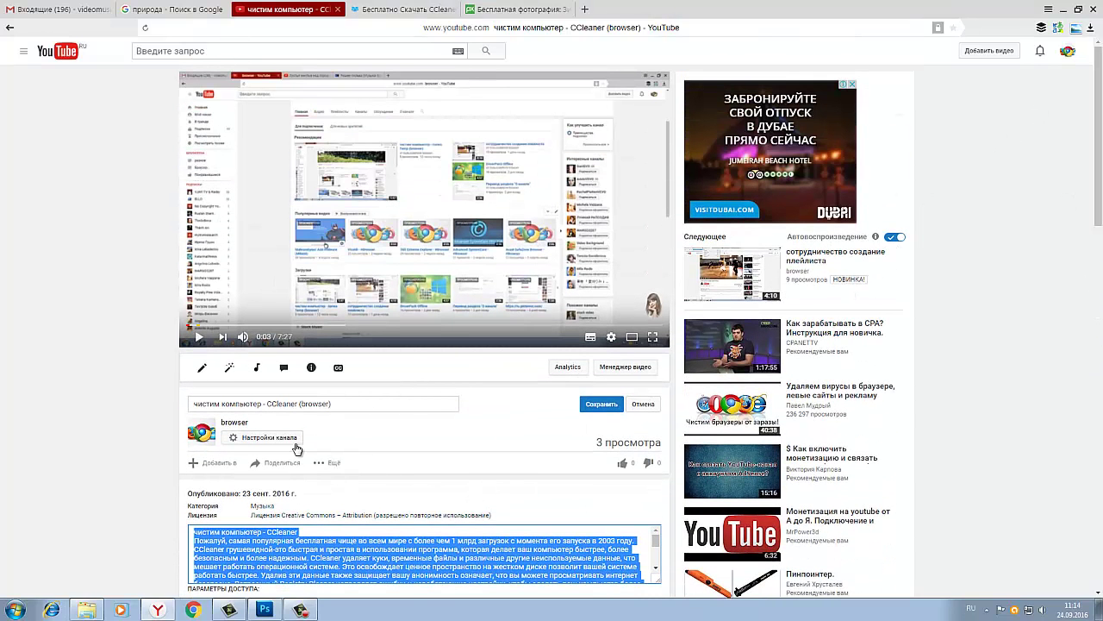
{"action": "left_click", "coordinate": [234, 423]}
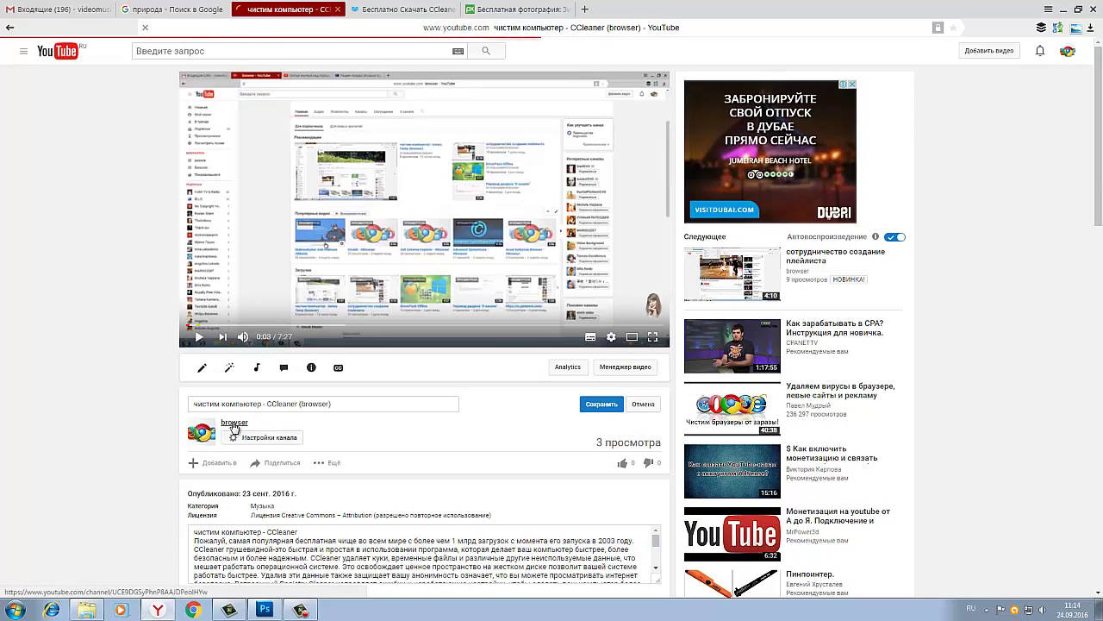
{"action": "mouse_move", "coordinate": [234, 425]}
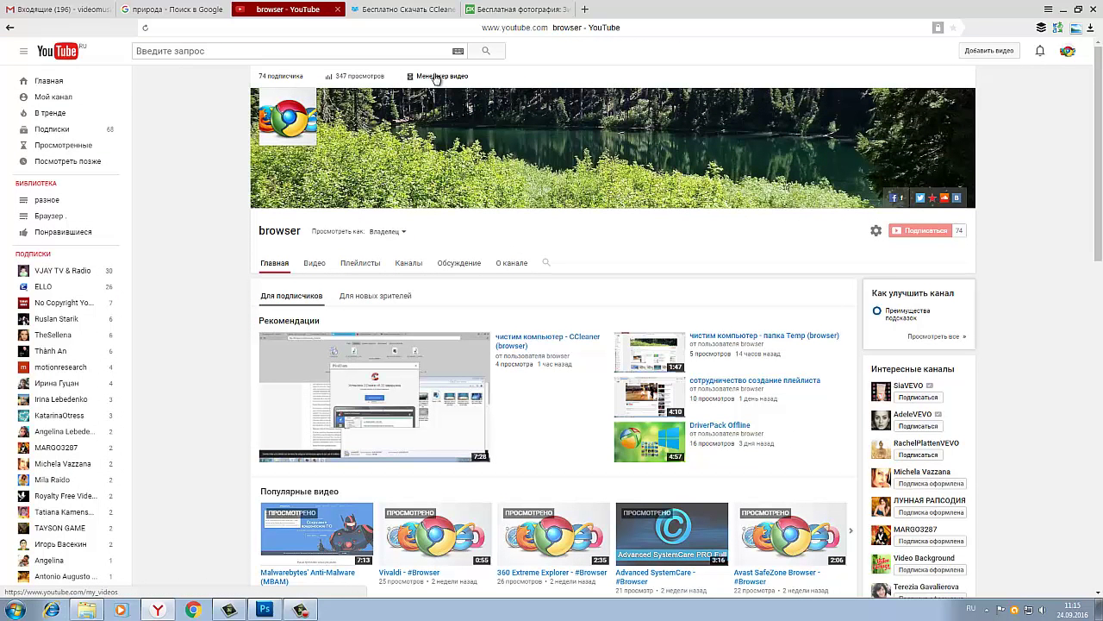
{"action": "left_click", "coordinate": [436, 79]}
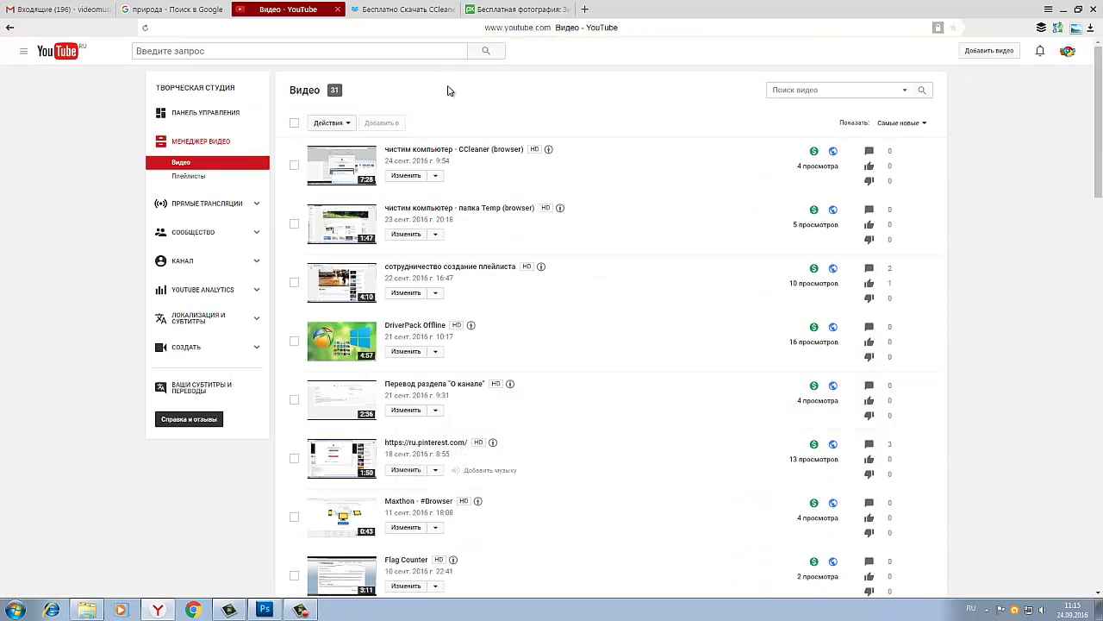
{"action": "left_click", "coordinate": [436, 176]}
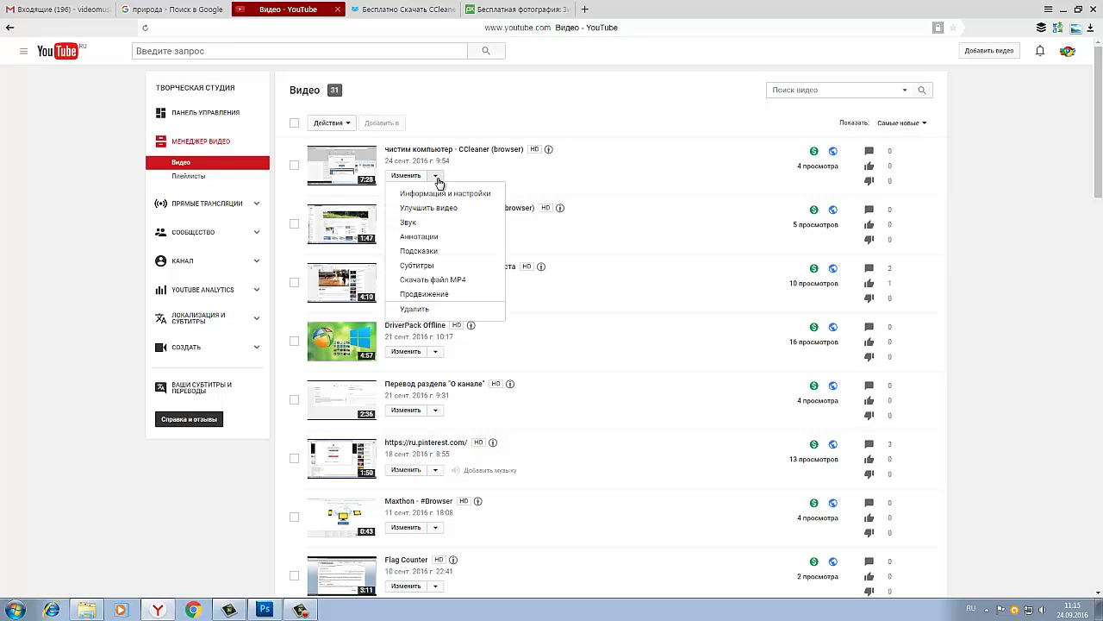
{"action": "left_click", "coordinate": [436, 194]}
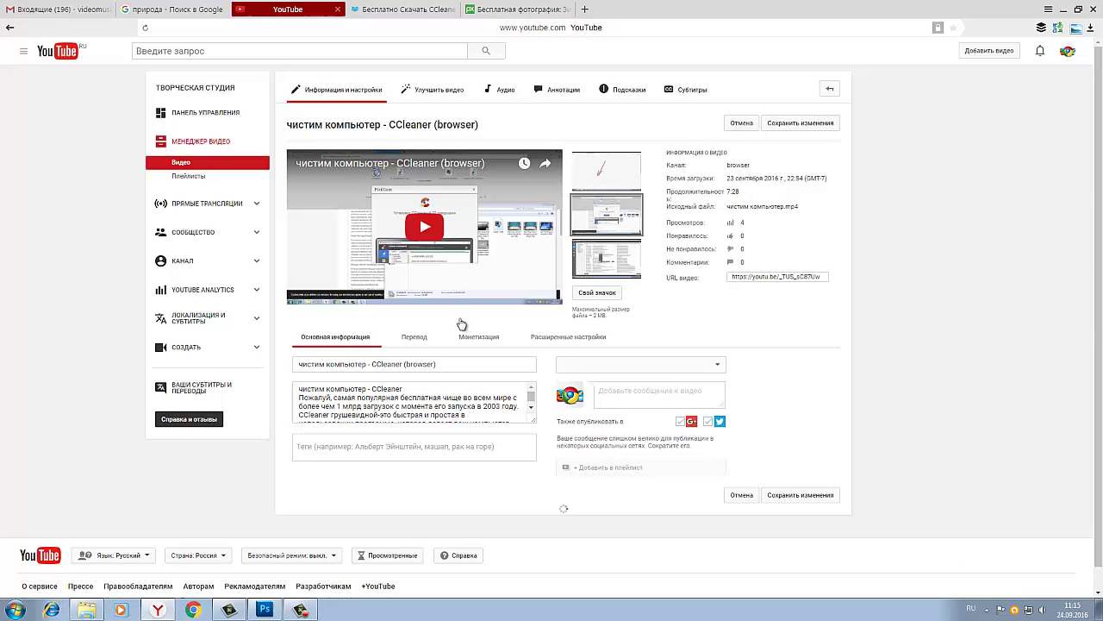
Upload Без имени-1 from the desktop as the video's custom thumbnail and save the changes
{"action": "left_click", "coordinate": [597, 294]}
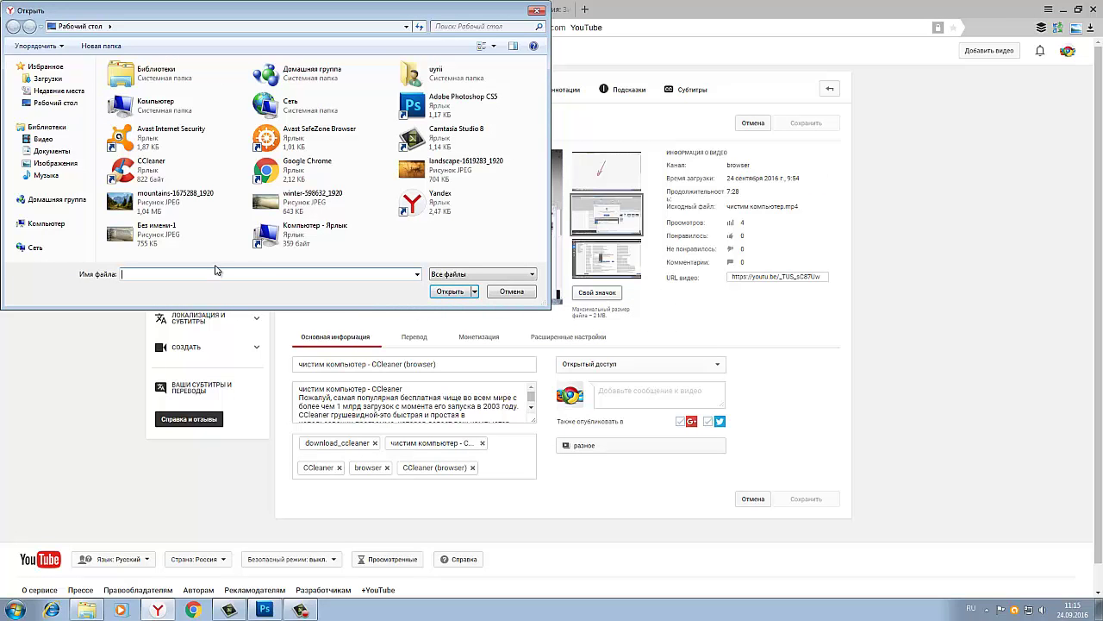
{"action": "left_click", "coordinate": [123, 244]}
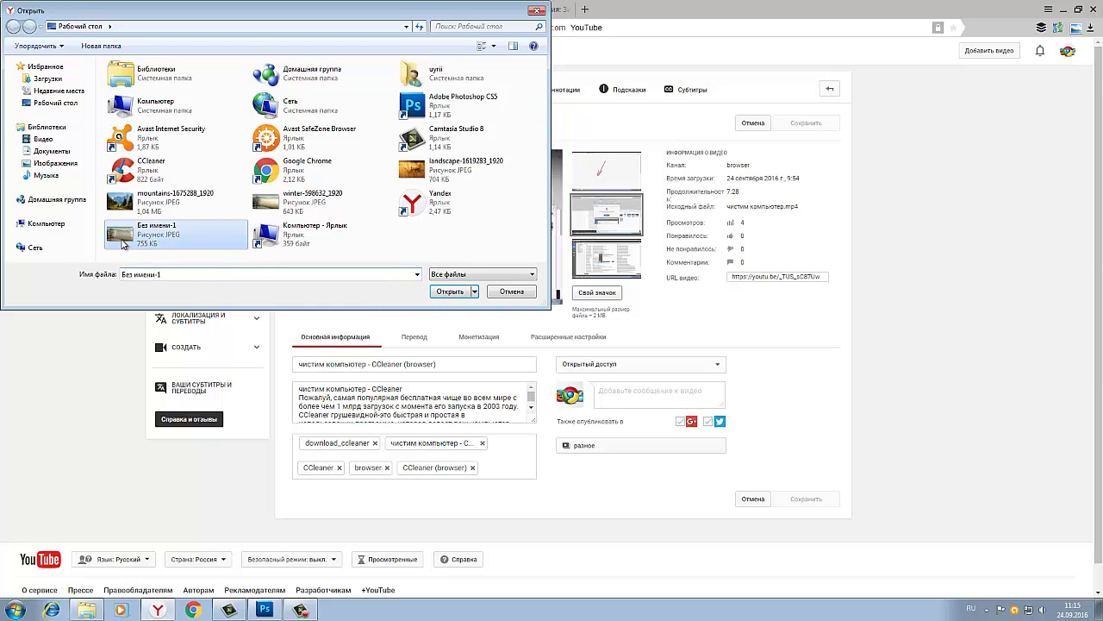
{"action": "left_click", "coordinate": [443, 293]}
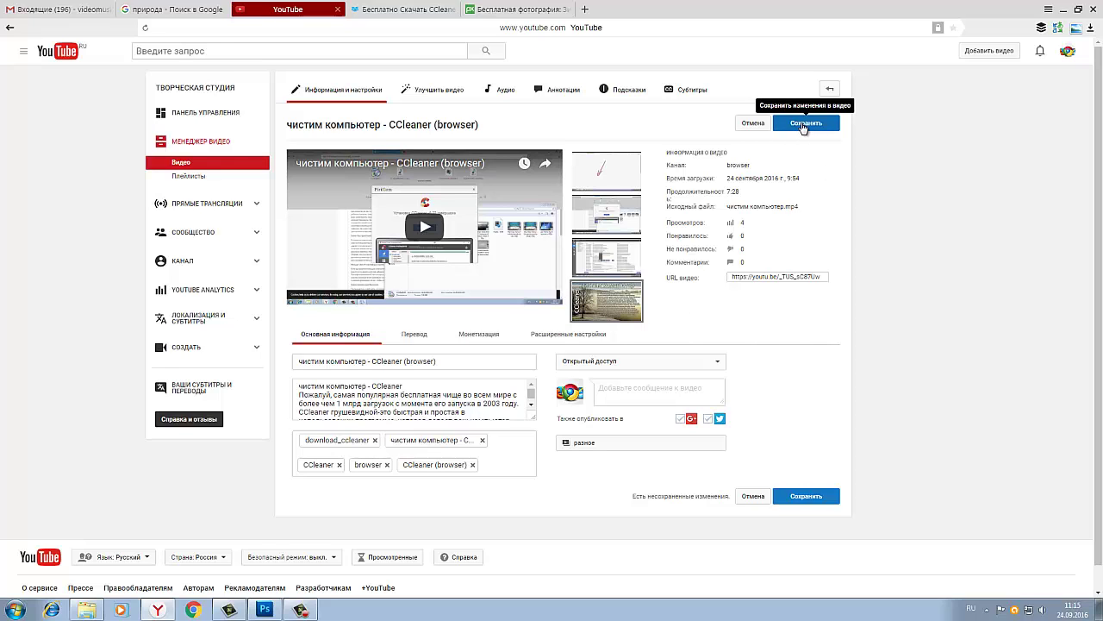
{"action": "left_click", "coordinate": [804, 126]}
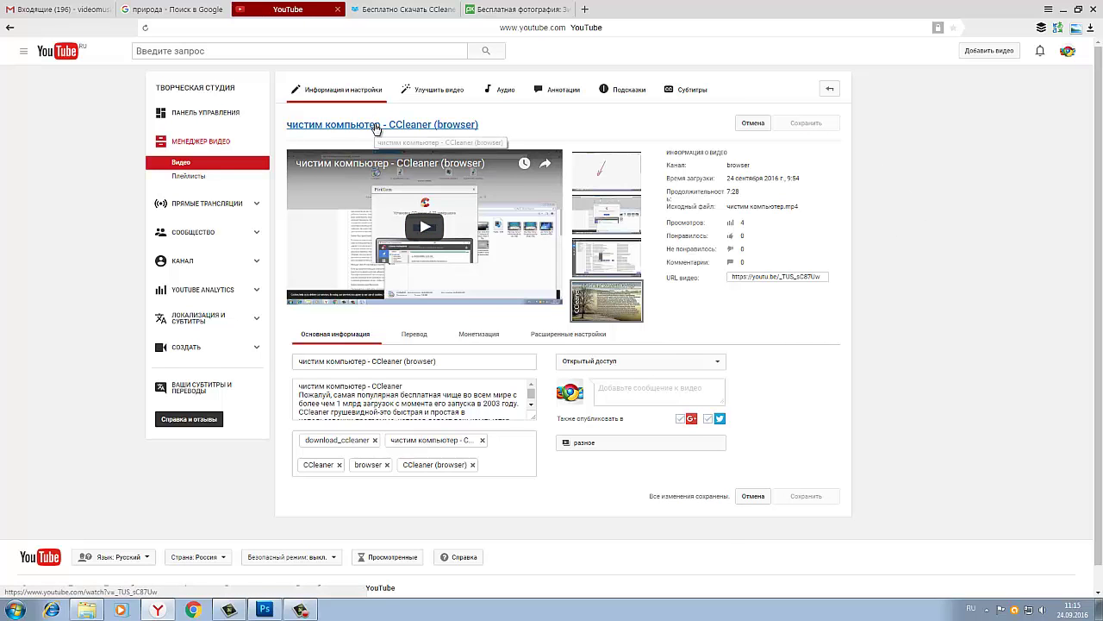
Check the video's thumbnail on the home page of the browser channel
{"action": "left_click", "coordinate": [376, 127]}
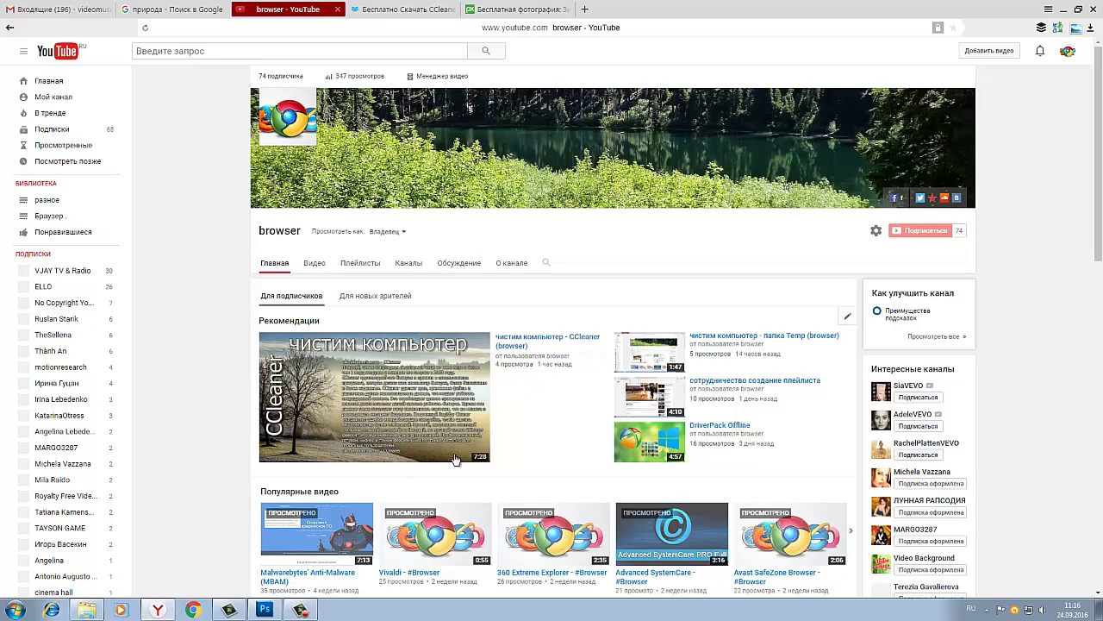
{"action": "mouse_move", "coordinate": [456, 459]}
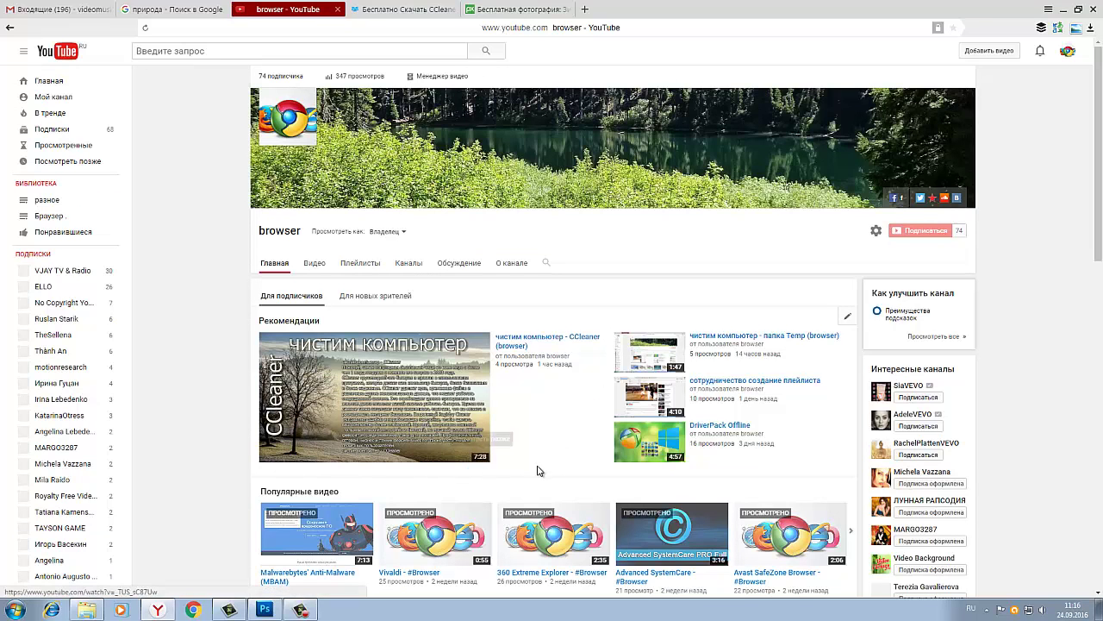